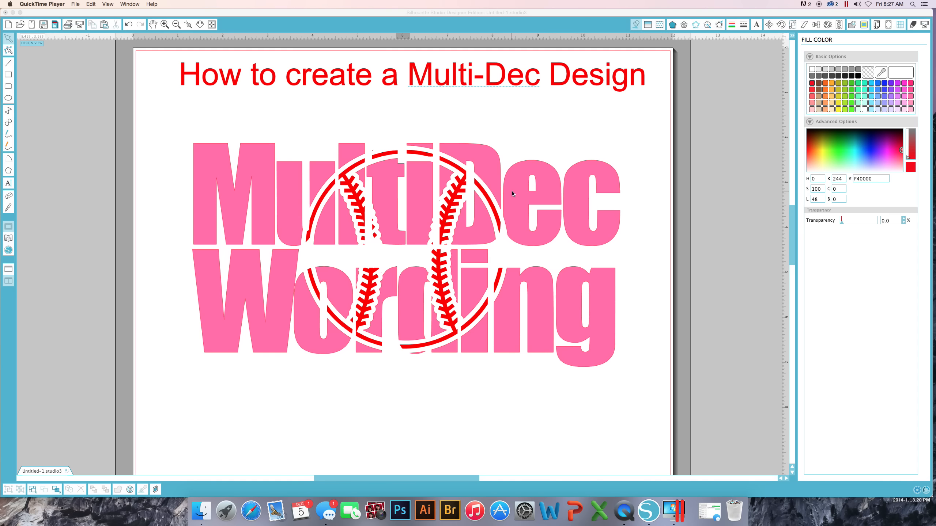
Delete the finished pink wording and red baseball design below the title, leaving the title in place.
{"action": "left_click", "coordinate": [182, 119]}
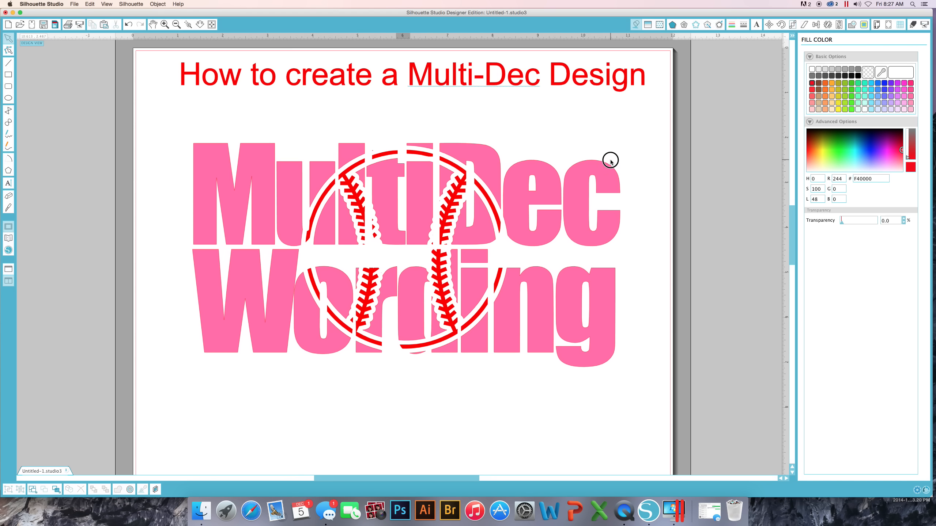
{"action": "left_click_drag", "start_coordinate": [181, 107], "coordinate": [639, 234]}
{"action": "left_click_drag", "start_coordinate": [640, 282], "coordinate": [631, 393]}
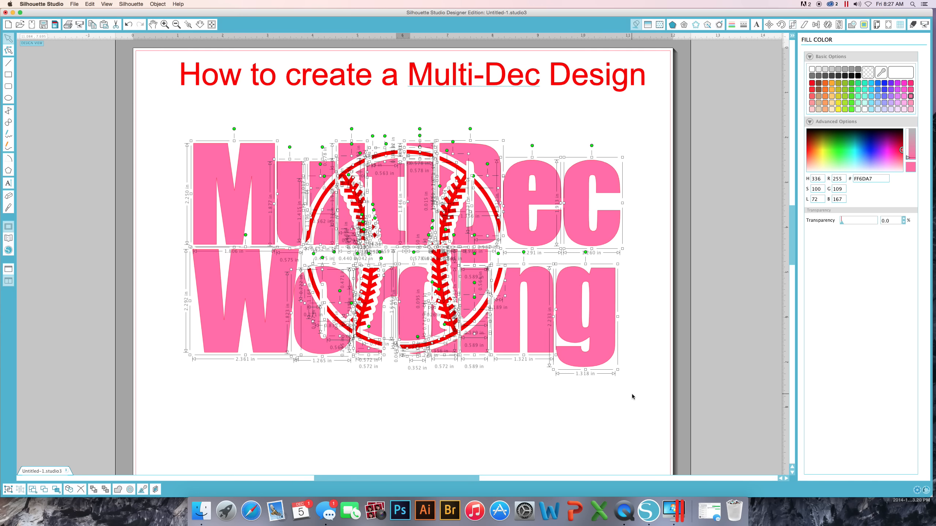
{"action": "key", "text": "Delete"}
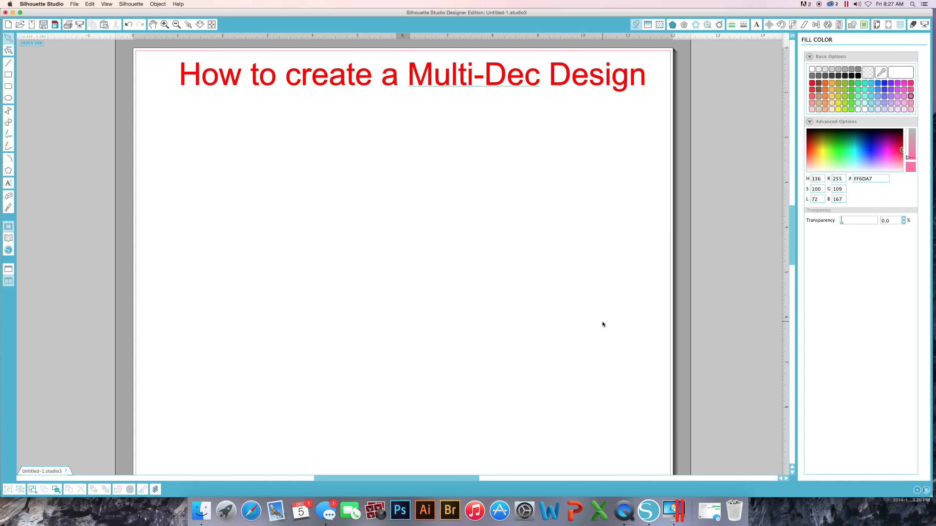
Add the text "MultiDec" in the Impact font below the title.
{"action": "left_click", "coordinate": [11, 185]}
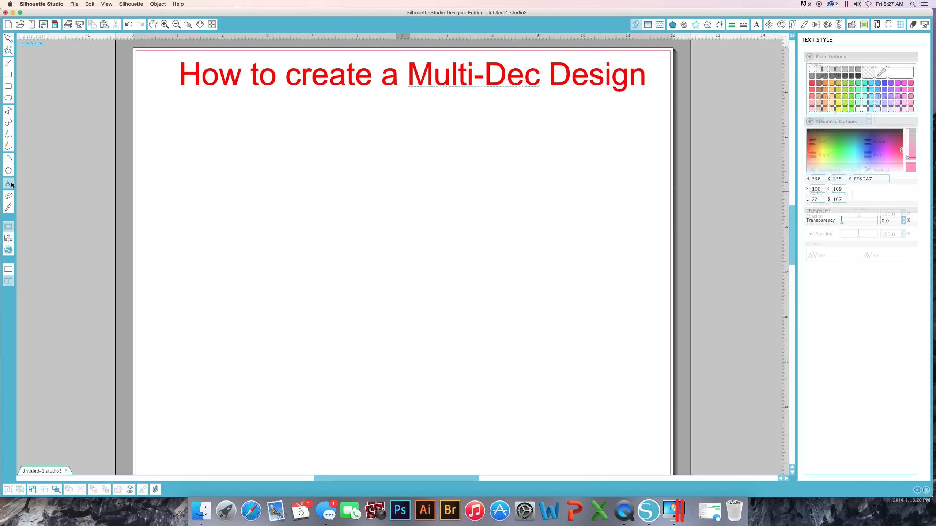
{"action": "left_click", "coordinate": [246, 171]}
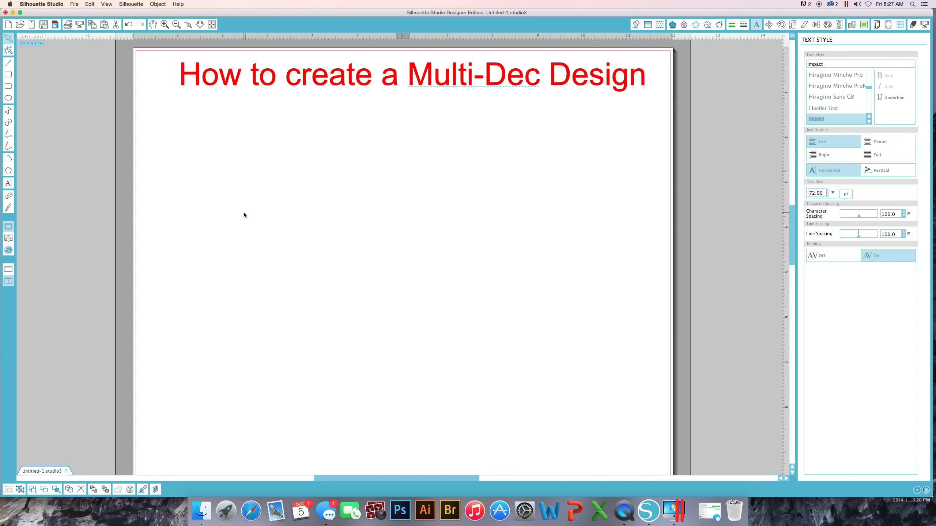
{"action": "type", "text": "multiDec"}
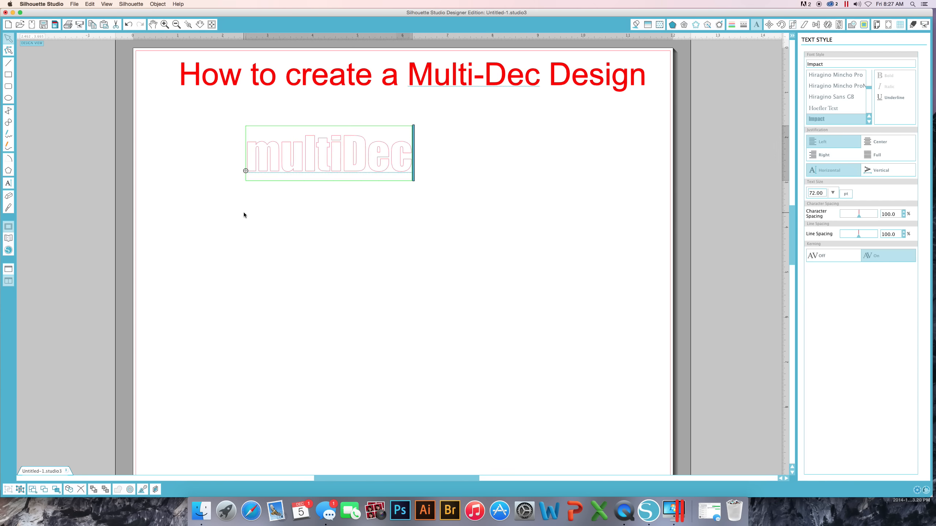
{"action": "key", "text": "BackSpace"}
{"action": "key", "text": "BackSpace"}
{"action": "key", "text": "BackSpace"}
{"action": "key", "text": "BackSpace"}
{"action": "key", "text": "BackSpace"}
{"action": "key", "text": "BackSpace"}
{"action": "key", "text": "BackSpace"}
{"action": "key", "text": "BackSpace"}
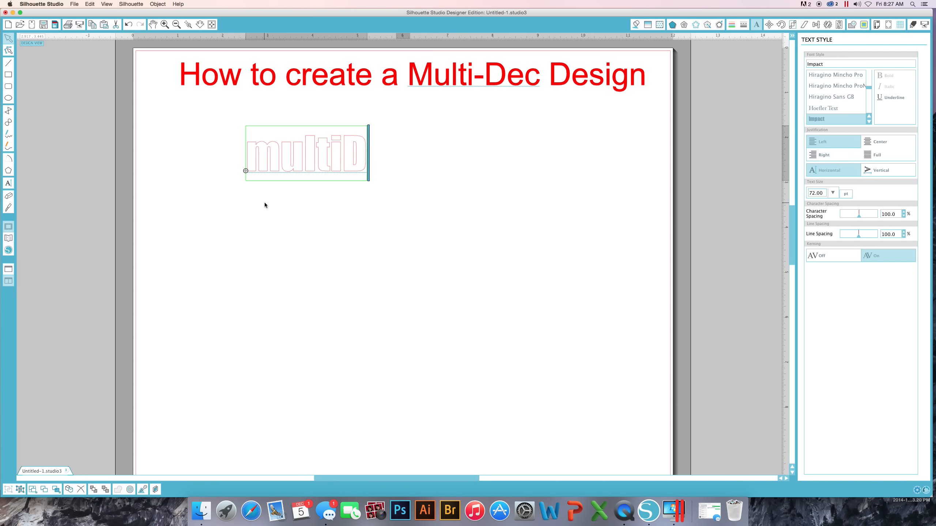
{"action": "type", "text": "MultiDec"}
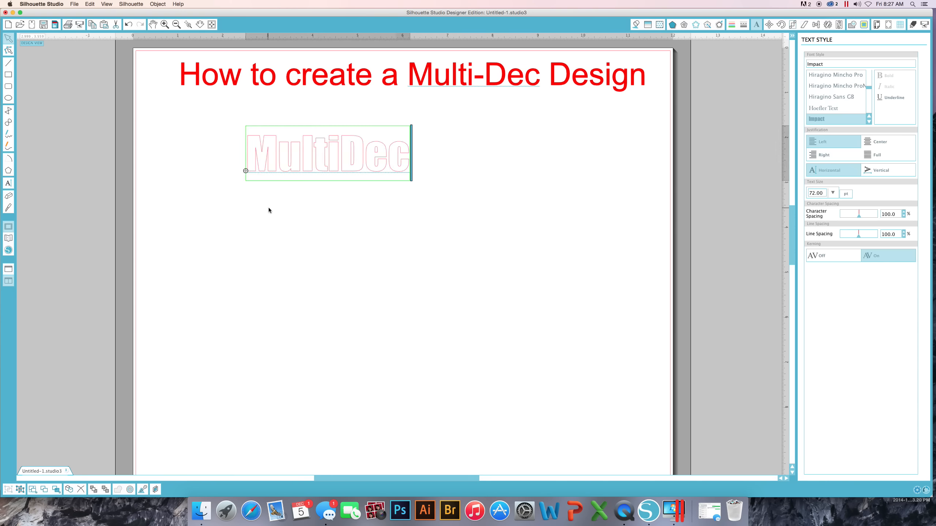
{"action": "left_click", "coordinate": [269, 208]}
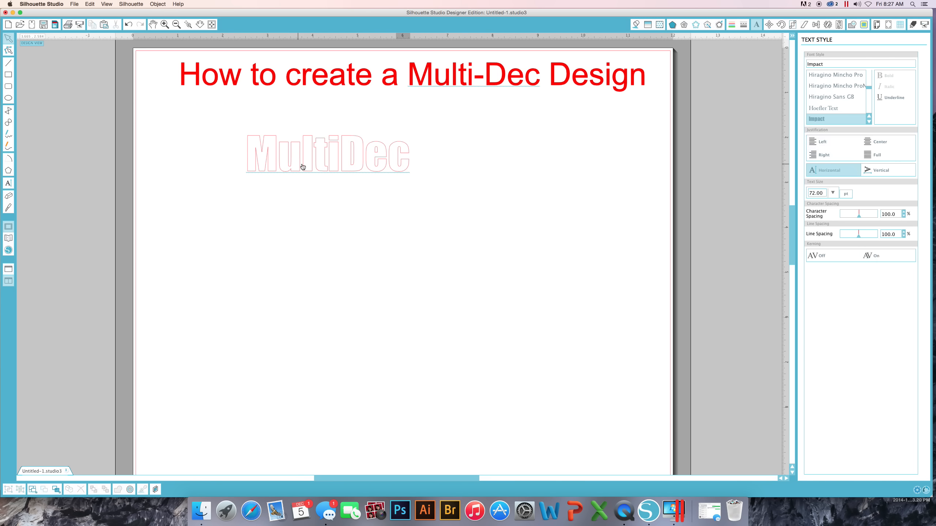
Enlarge the MultiDec text to about 10 in wide and position it just beneath the title, within the page.
{"action": "left_click_drag", "start_coordinate": [311, 163], "coordinate": [313, 184]}
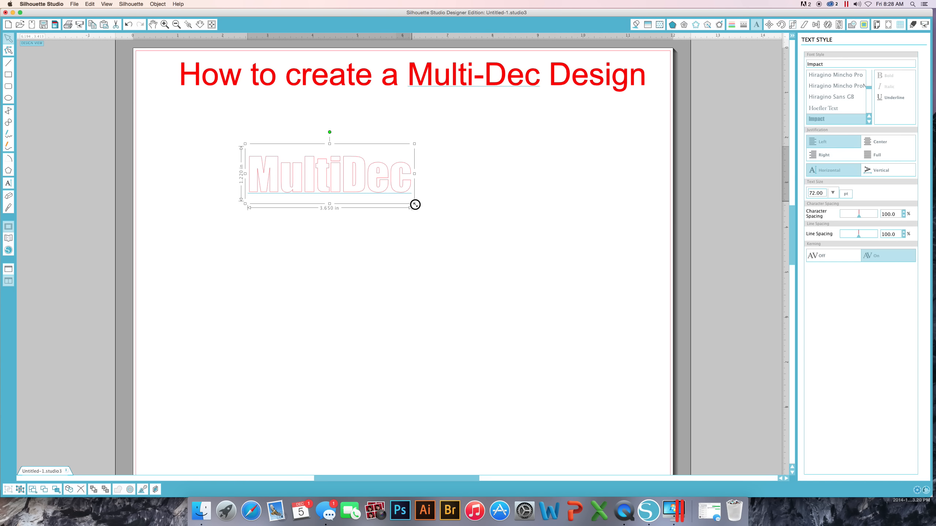
{"action": "left_click_drag", "start_coordinate": [416, 204], "coordinate": [696, 313]}
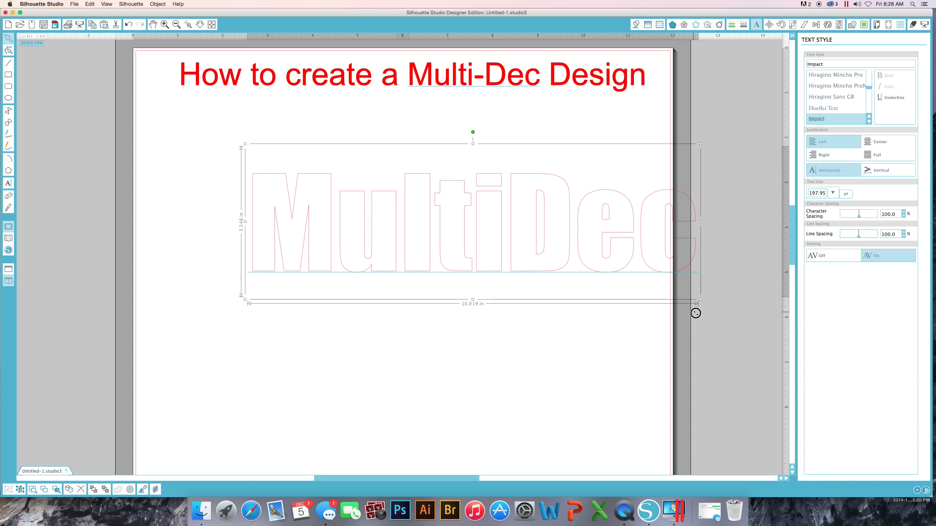
{"action": "left_click", "coordinate": [616, 326]}
{"action": "left_click_drag", "start_coordinate": [479, 198], "coordinate": [421, 161]}
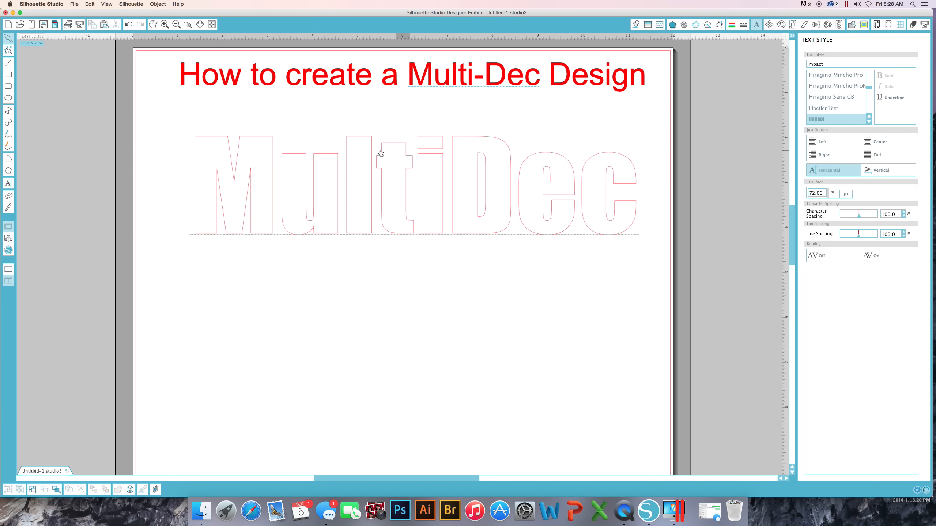
{"action": "left_click", "coordinate": [422, 157]}
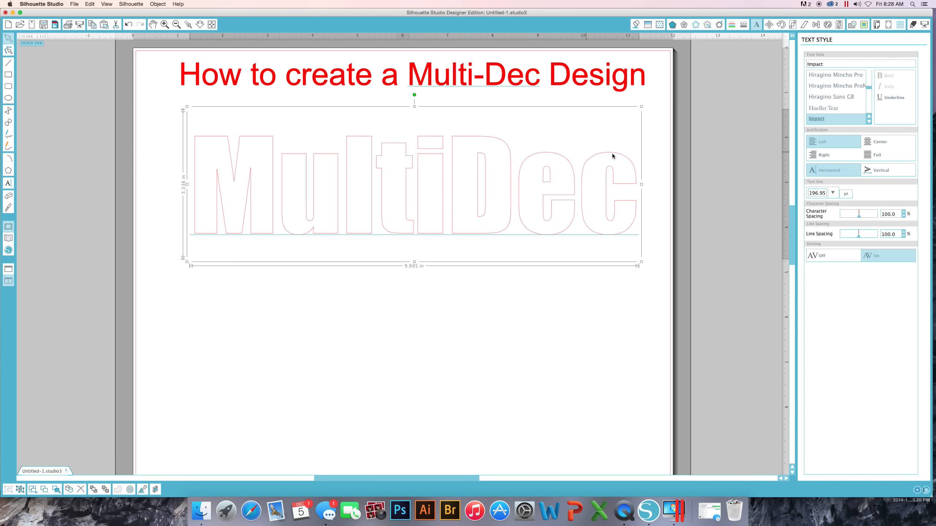
Tighten the MultiDec text's character spacing to 91.9%.
{"action": "left_click_drag", "start_coordinate": [858, 215], "coordinate": [858, 217]}
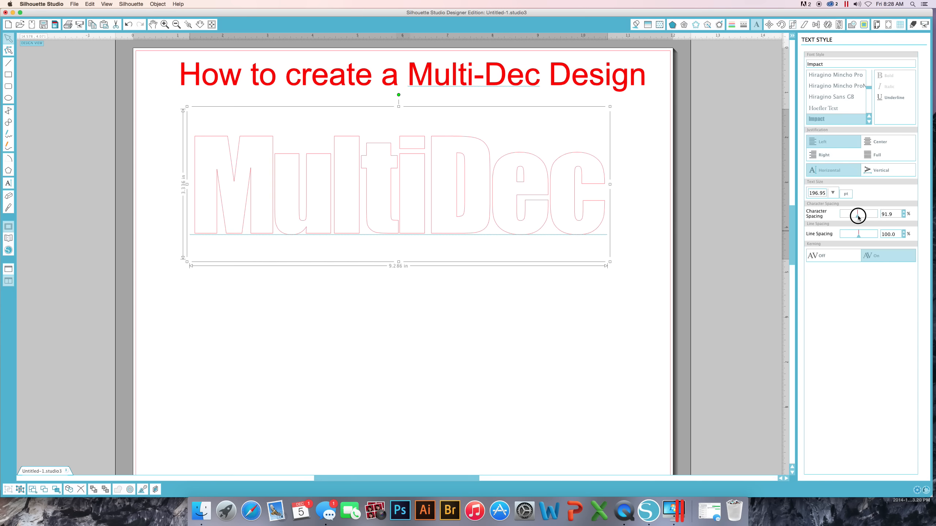
{"action": "left_click_drag", "start_coordinate": [858, 218], "coordinate": [858, 217]}
{"action": "left_click", "coordinate": [508, 305]}
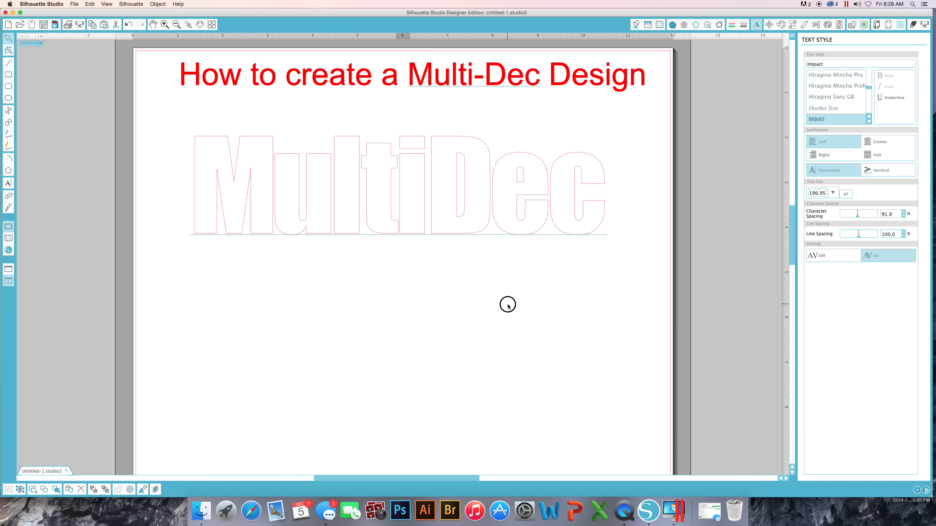
Duplicate the MultiDec text and place the copy directly beneath the original, aligned with its left edge.
{"action": "left_click", "coordinate": [393, 168]}
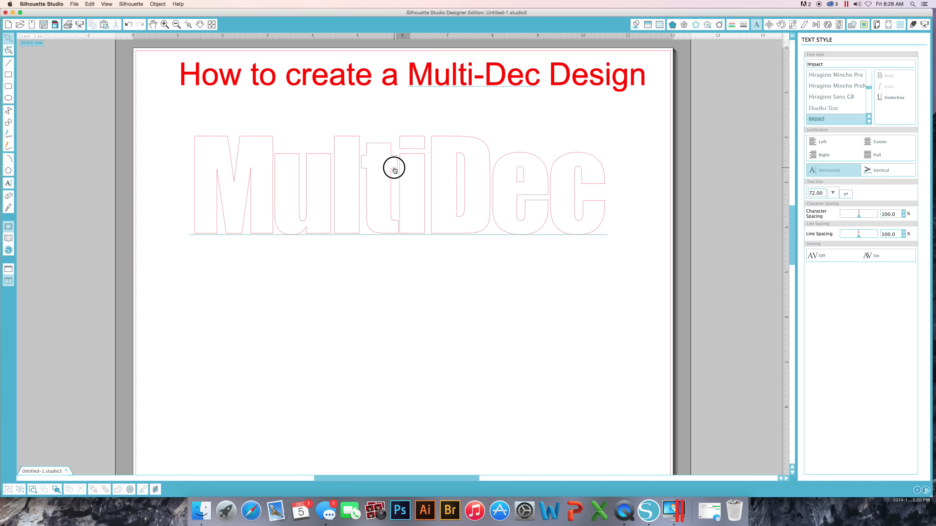
{"action": "key", "text": "super+d"}
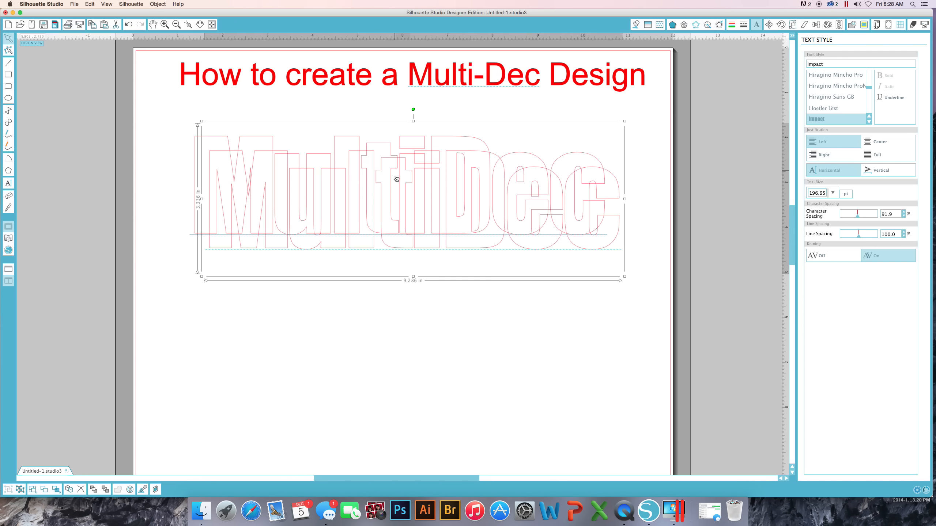
{"action": "left_click_drag", "start_coordinate": [400, 250], "coordinate": [385, 337]}
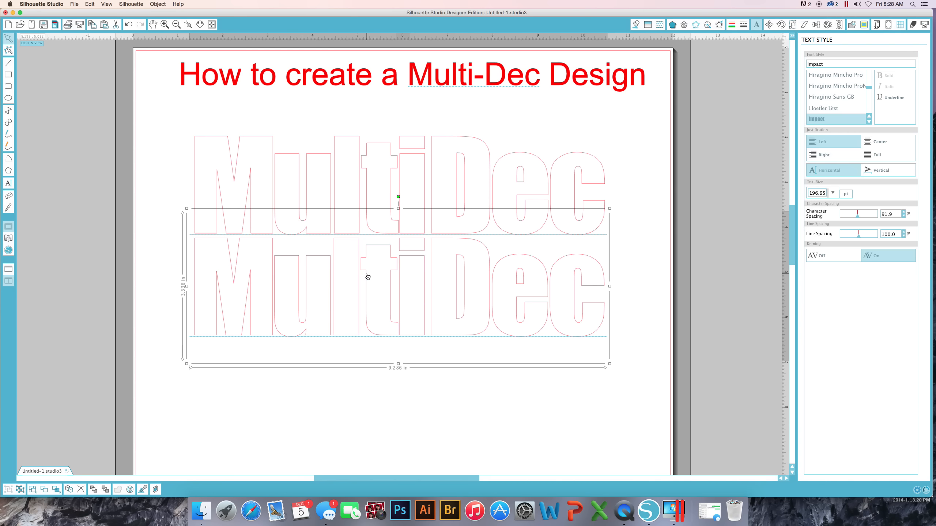
Replace the text of the lower MultiDec copy with "Wording".
{"action": "double_click", "coordinate": [577, 290]}
{"action": "key", "text": "BackSpace"}
{"action": "key", "text": "BackSpace"}
{"action": "key", "text": "BackSpace"}
{"action": "key", "text": "BackSpace"}
{"action": "key", "text": "BackSpace"}
{"action": "key", "text": "BackSpace"}
{"action": "key", "text": "BackSpace"}
{"action": "key", "text": "BackSpace"}
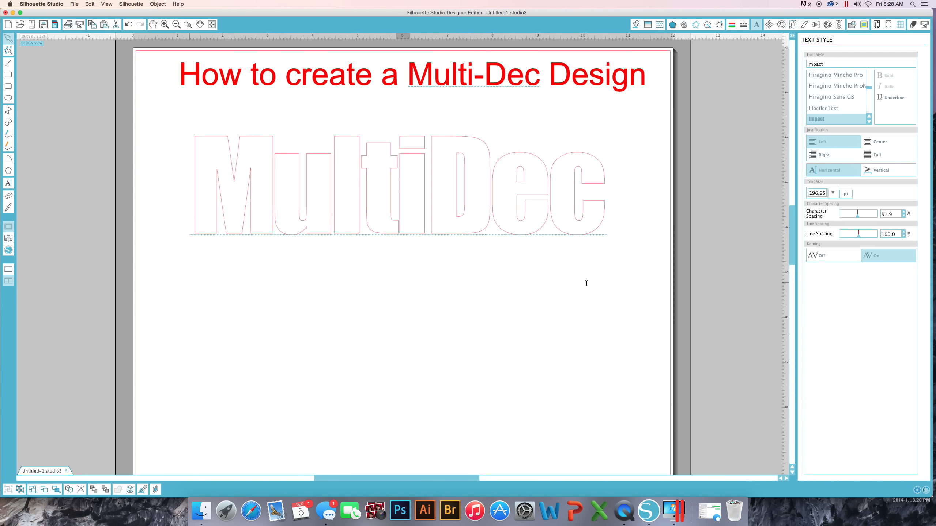
{"action": "type", "text": "Wording"}
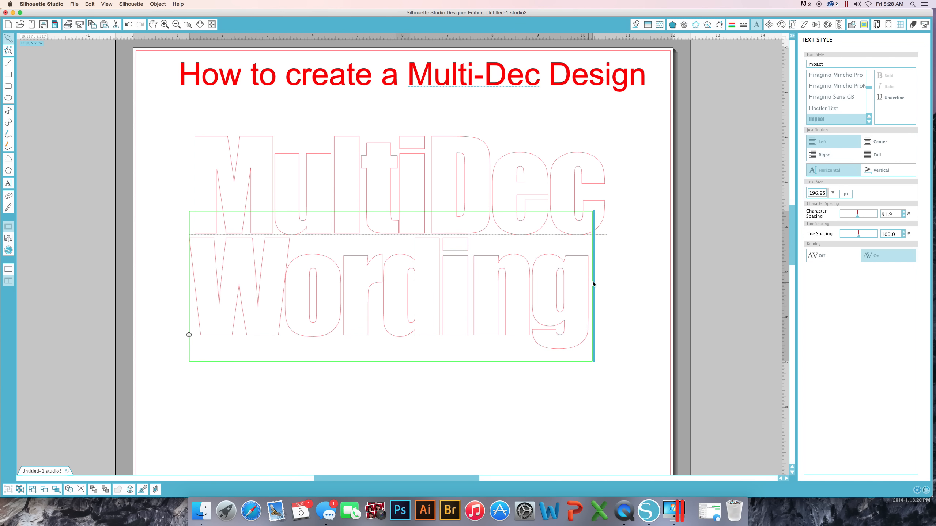
{"action": "left_click", "coordinate": [646, 268]}
Align the Wording line under MultiDec and enlarge it to about 9.2 in wide so both lines match in width.
{"action": "left_click", "coordinate": [511, 261]}
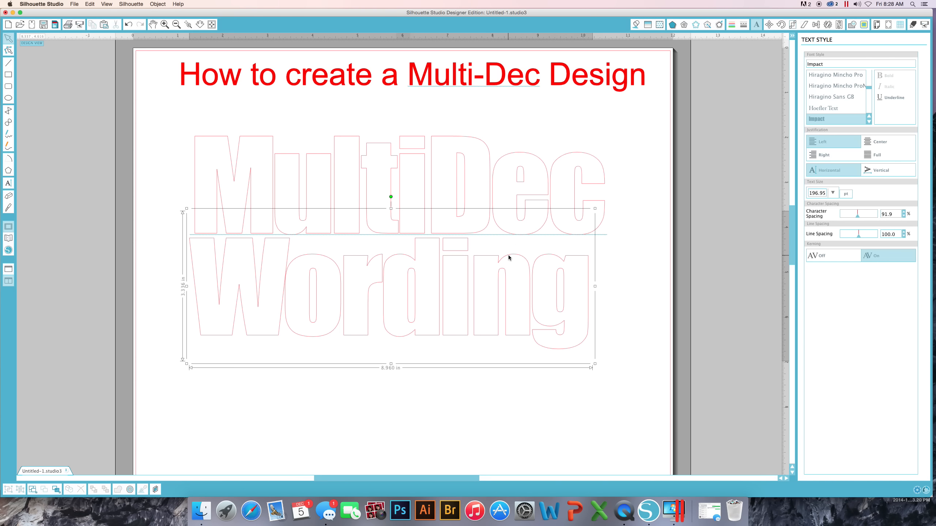
{"action": "left_click_drag", "start_coordinate": [509, 259], "coordinate": [515, 257]}
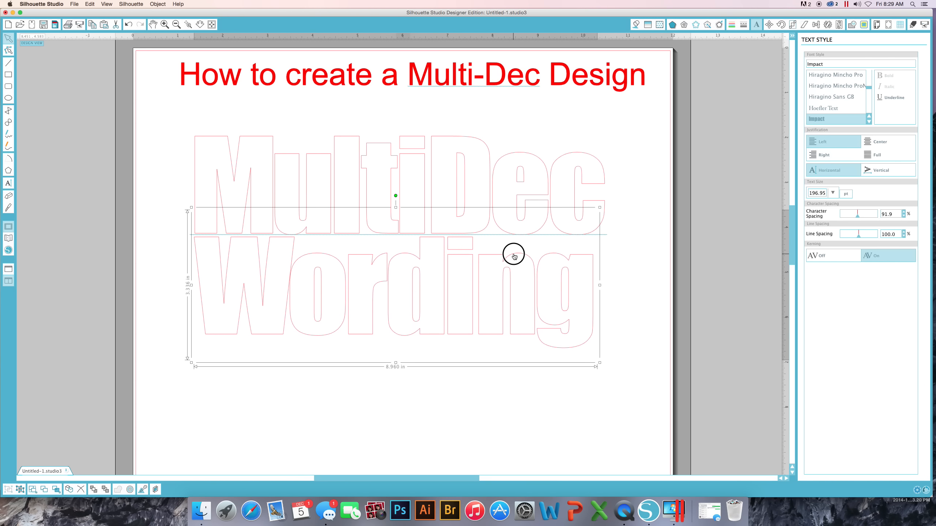
{"action": "left_click_drag", "start_coordinate": [600, 363], "coordinate": [609, 368]}
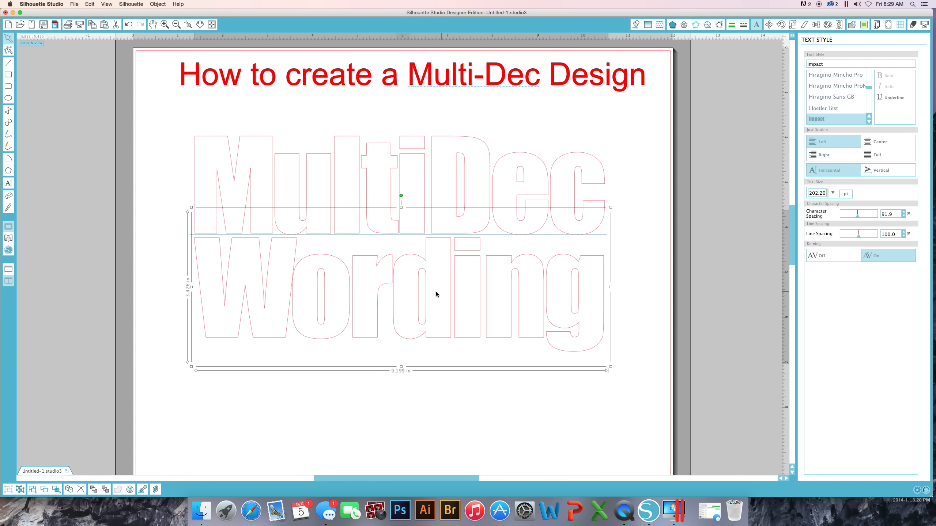
{"action": "left_click_drag", "start_coordinate": [418, 258], "coordinate": [418, 258]}
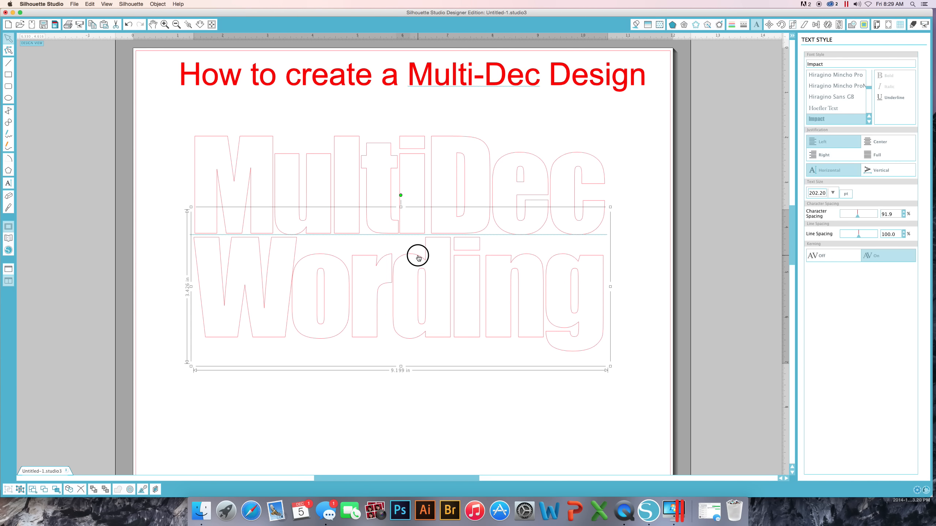
{"action": "left_click_drag", "start_coordinate": [418, 258], "coordinate": [418, 258]}
{"action": "left_click", "coordinate": [634, 249]}
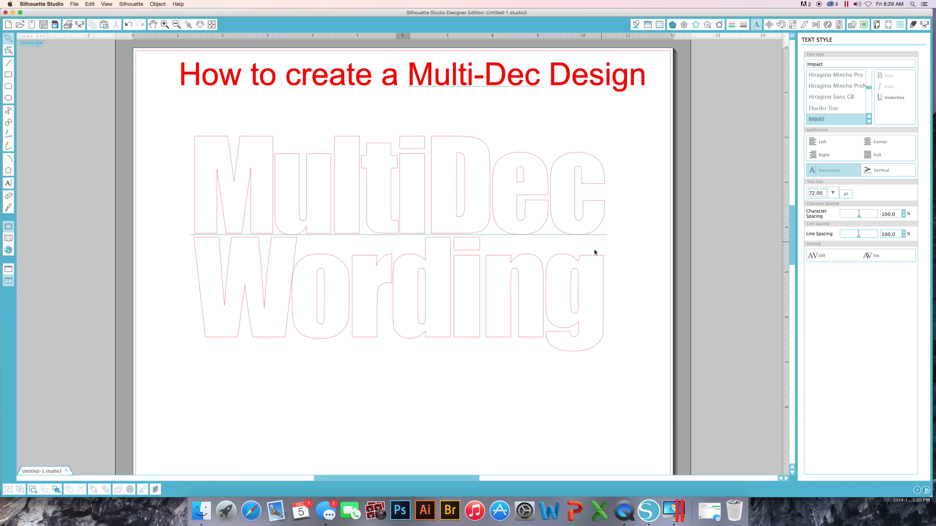
Select the MultiDec and Wording lines together and make them into a compound path.
{"action": "left_click", "coordinate": [310, 204]}
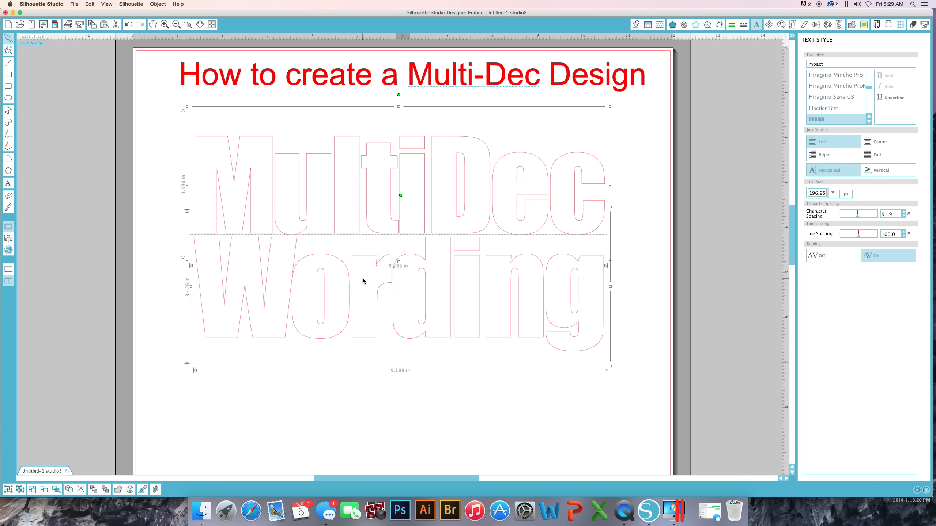
{"action": "right_click", "coordinate": [390, 276]}
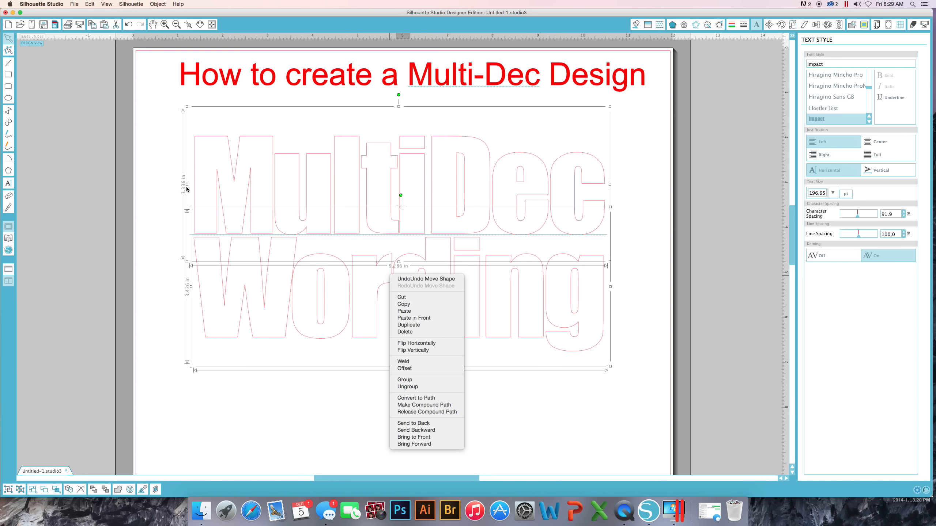
{"action": "left_click", "coordinate": [519, 451]}
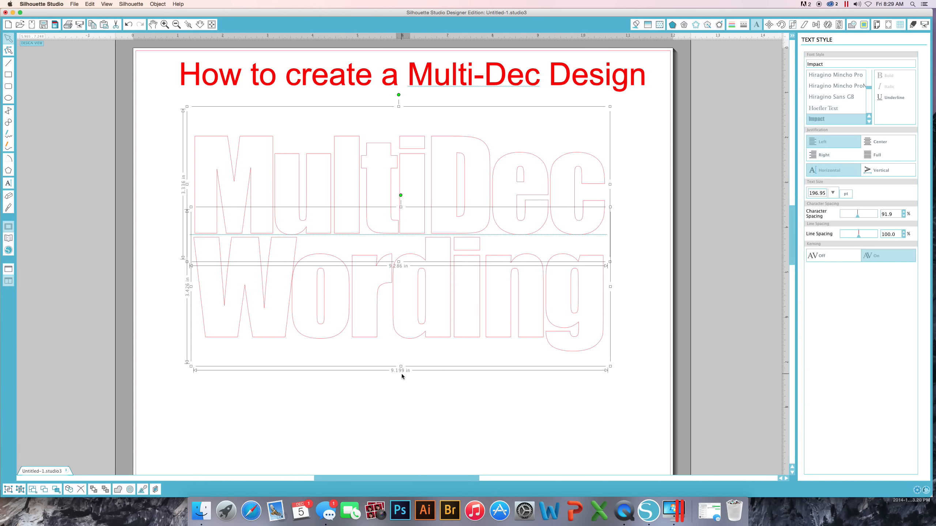
{"action": "right_click", "coordinate": [429, 251]}
{"action": "left_click", "coordinate": [450, 380]}
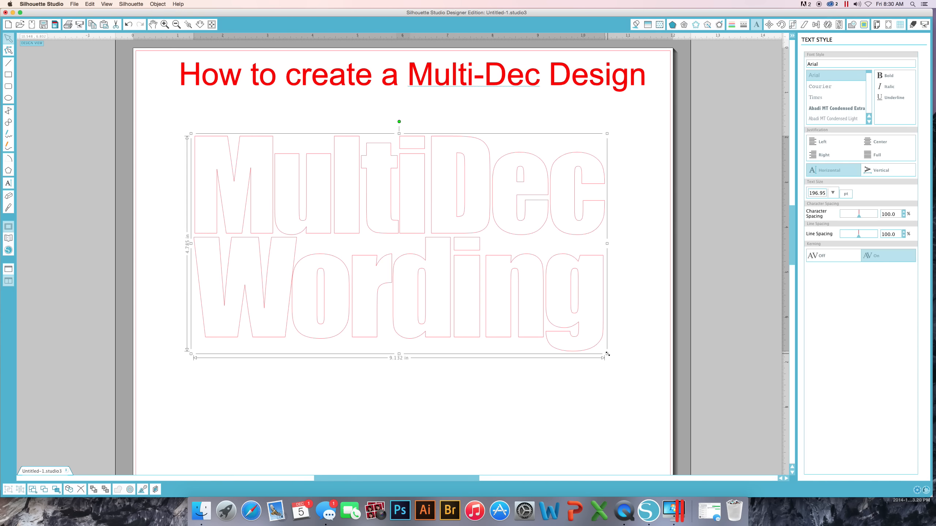
Enlarge the combined wording slightly and move it up and left, closer to the title.
{"action": "left_click_drag", "start_coordinate": [608, 353], "coordinate": [622, 368]}
{"action": "left_click", "coordinate": [656, 293]}
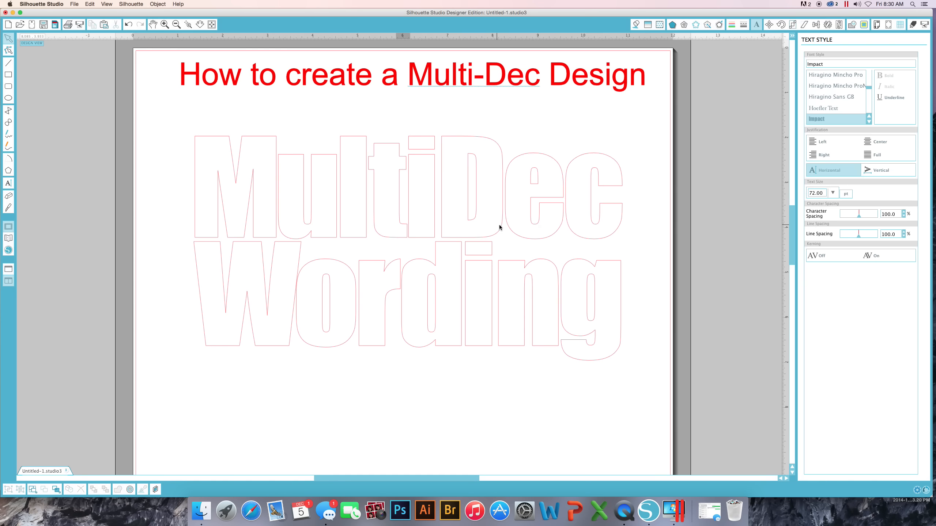
{"action": "left_click_drag", "start_coordinate": [473, 219], "coordinate": [461, 209]}
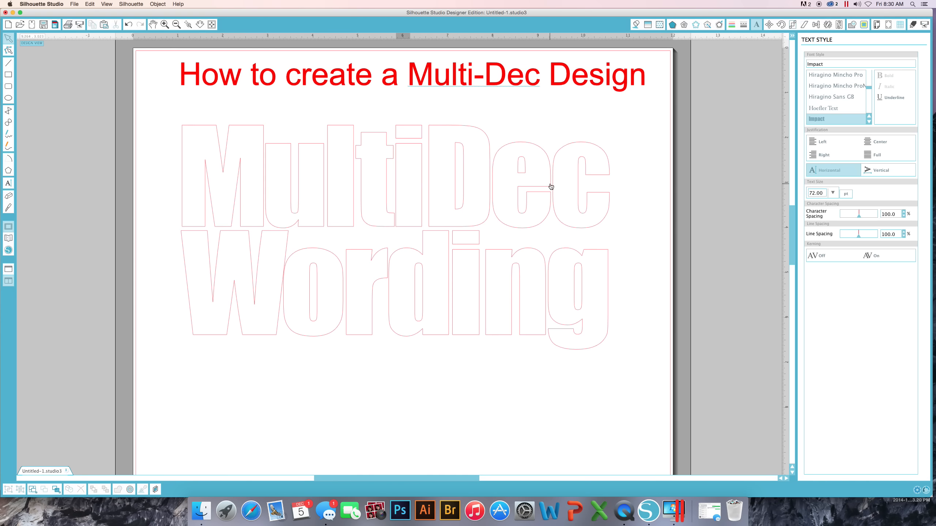
Insert the baseball design from the library over the wording and enlarge it to about 4.3 in wide.
{"action": "left_click", "coordinate": [9, 240]}
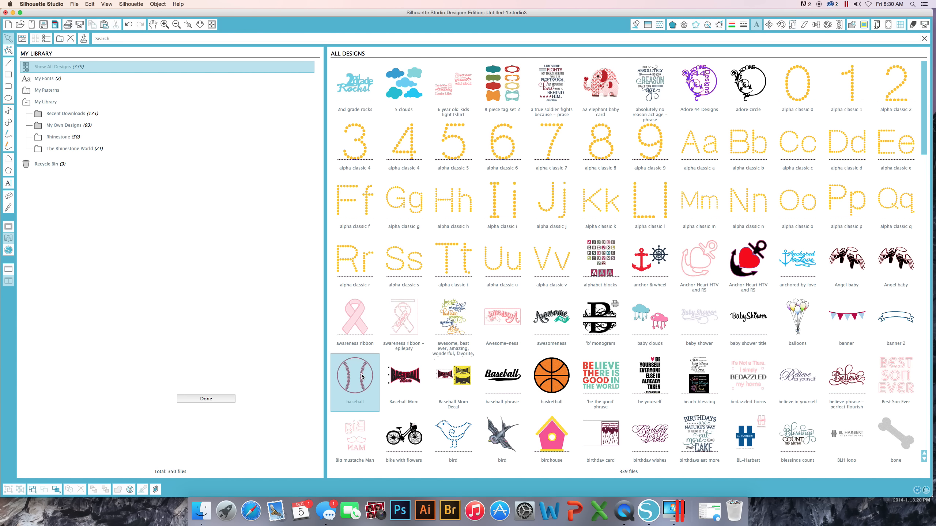
{"action": "double_click", "coordinate": [362, 376]}
{"action": "left_click", "coordinate": [490, 315]}
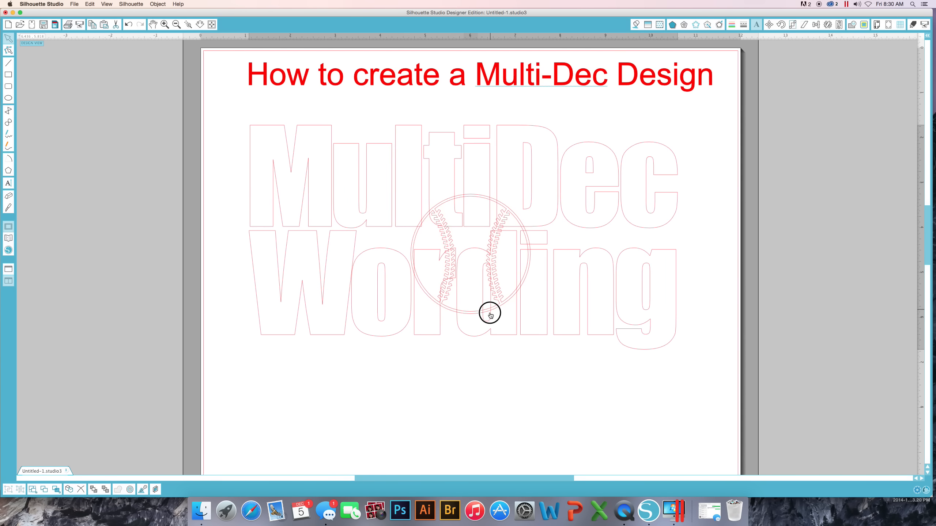
{"action": "left_click_drag", "start_coordinate": [490, 313], "coordinate": [457, 259]}
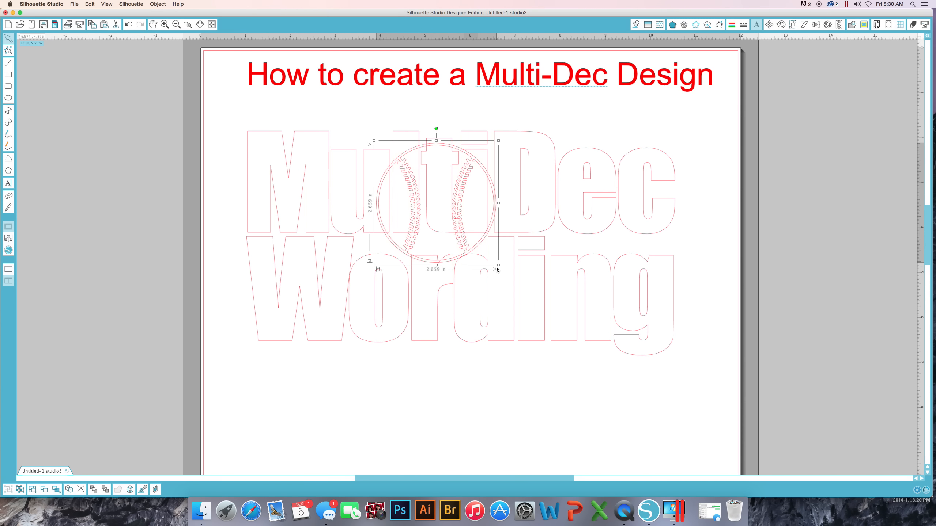
{"action": "left_click_drag", "start_coordinate": [498, 265], "coordinate": [559, 354]}
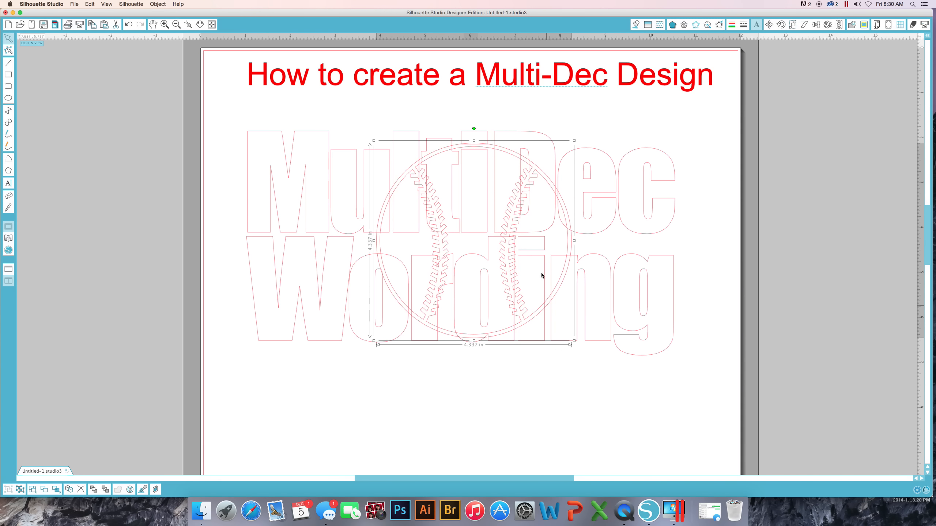
Reposition the baseball so it sits centred over the two lines of wording.
{"action": "left_click", "coordinate": [598, 132]}
{"action": "left_click_drag", "start_coordinate": [539, 175], "coordinate": [533, 167]}
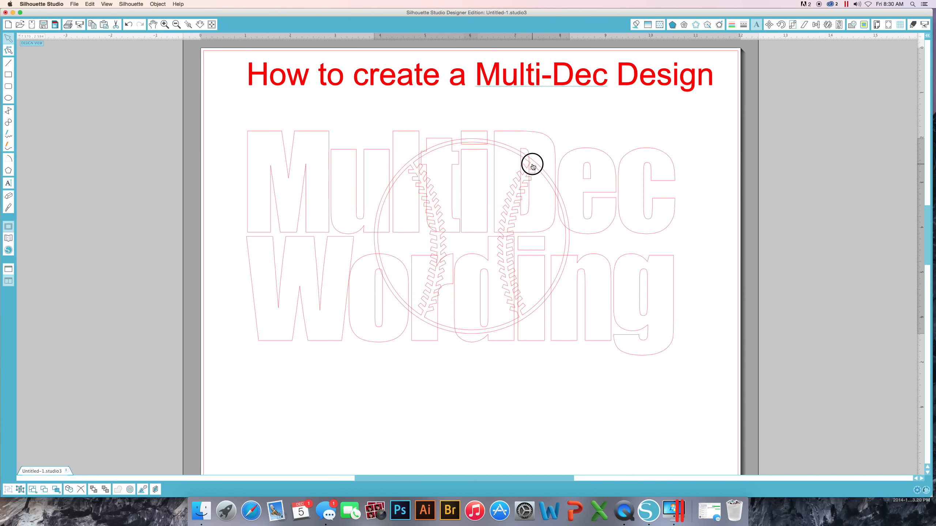
{"action": "left_click_drag", "start_coordinate": [532, 167], "coordinate": [532, 168]}
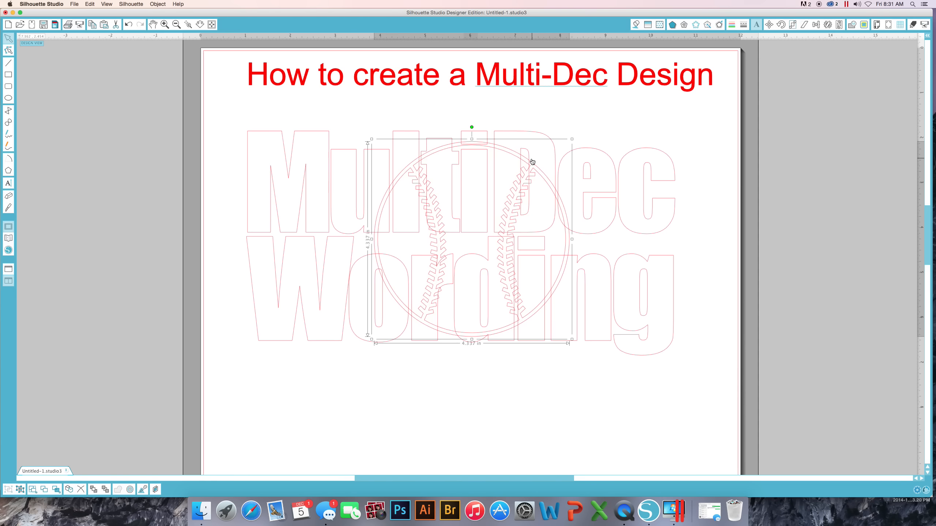
{"action": "left_click_drag", "start_coordinate": [532, 162], "coordinate": [536, 166]}
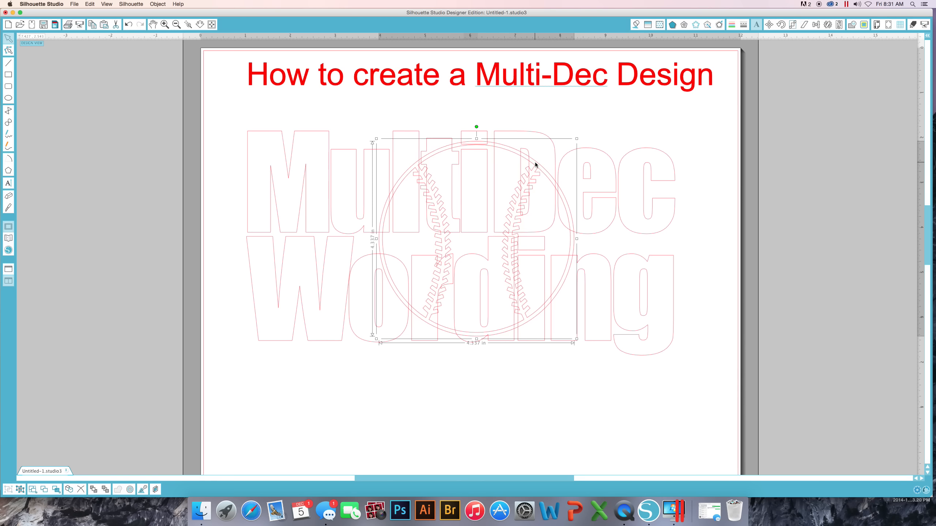
Create a rounded outer offset around the baseball, slightly narrower than the default distance, and apply it.
{"action": "left_click", "coordinate": [721, 26]}
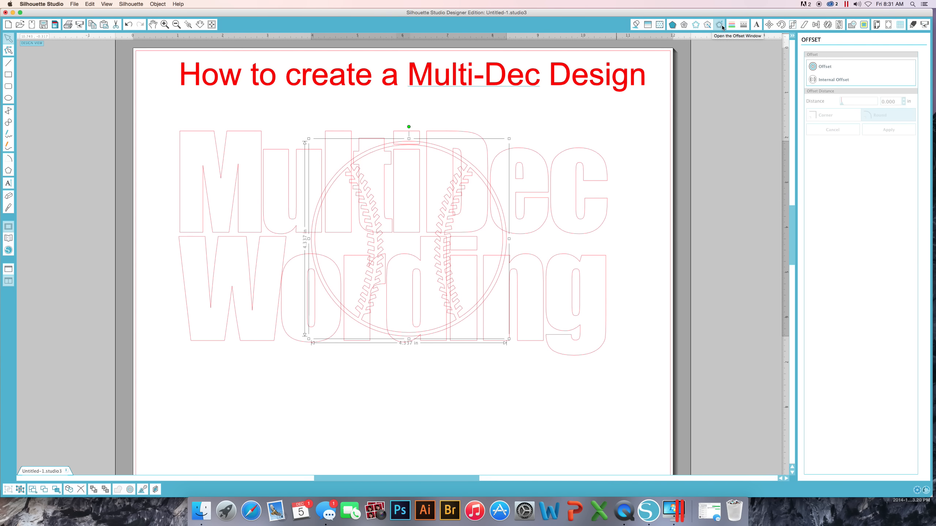
{"action": "left_click", "coordinate": [817, 68]}
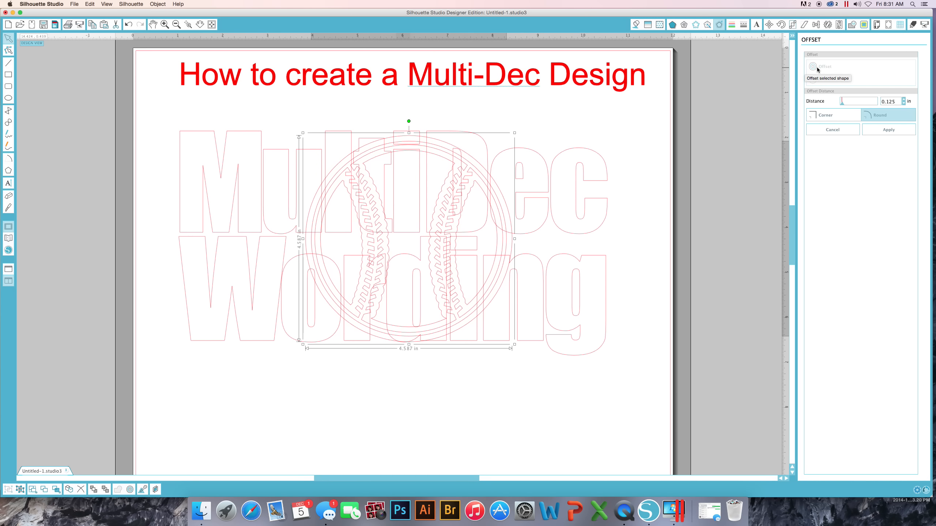
{"action": "left_click", "coordinate": [890, 102]}
{"action": "left_click", "coordinate": [879, 130]}
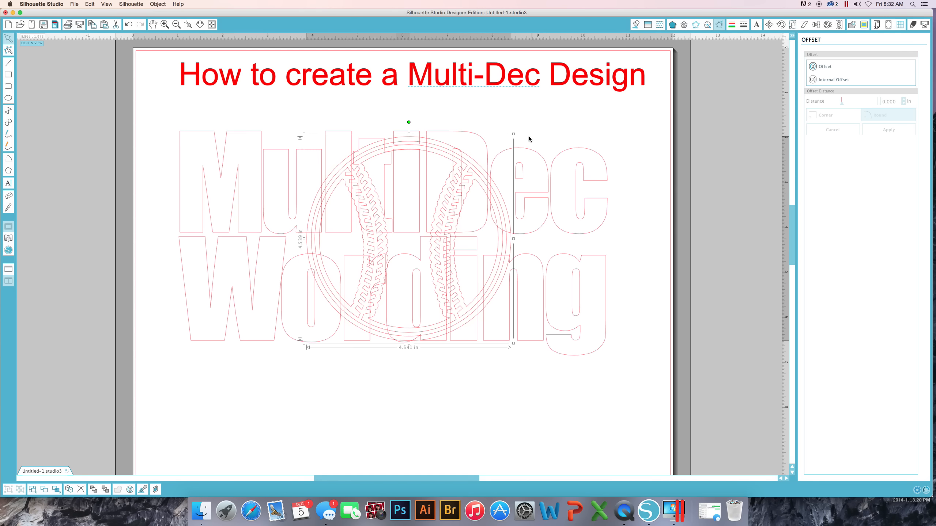
{"action": "left_click", "coordinate": [543, 131]}
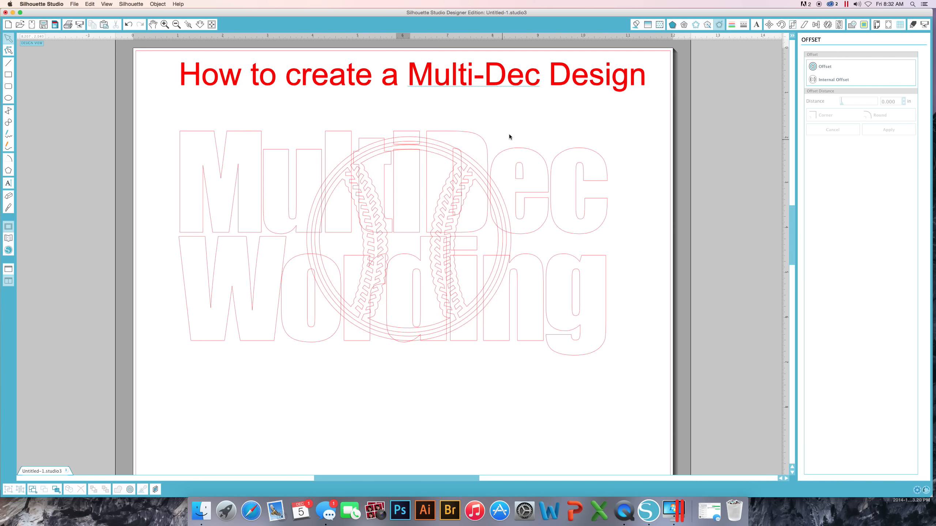
Fill the original baseball with red.
{"action": "left_click", "coordinate": [465, 174]}
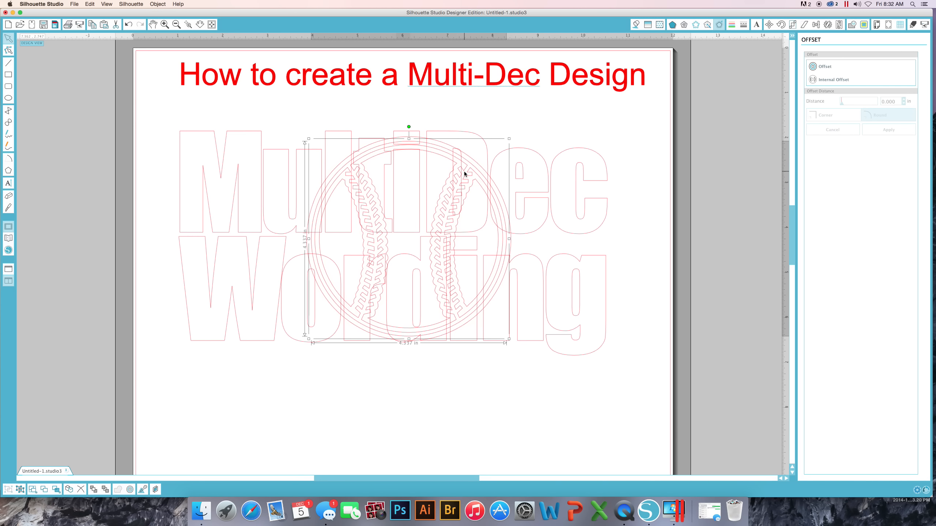
{"action": "left_click", "coordinate": [637, 25]}
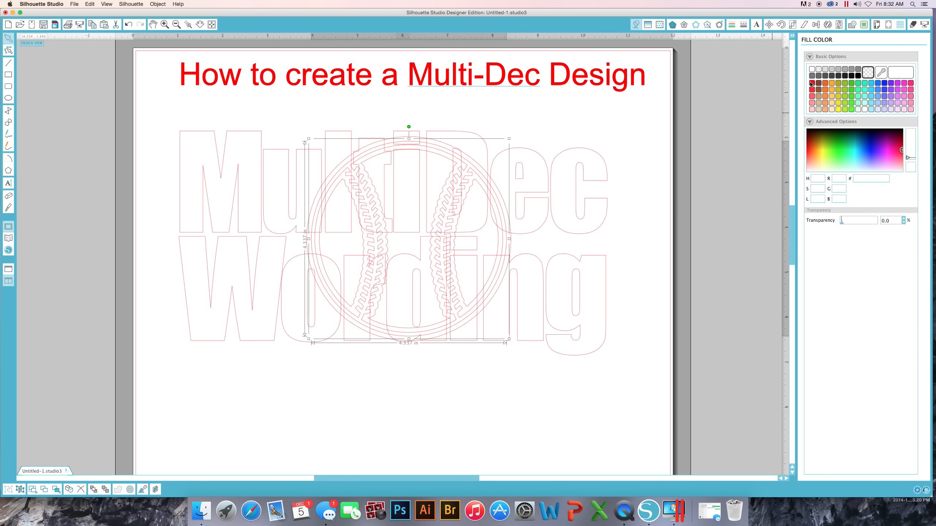
{"action": "left_click", "coordinate": [811, 83]}
{"action": "left_click", "coordinate": [625, 122]}
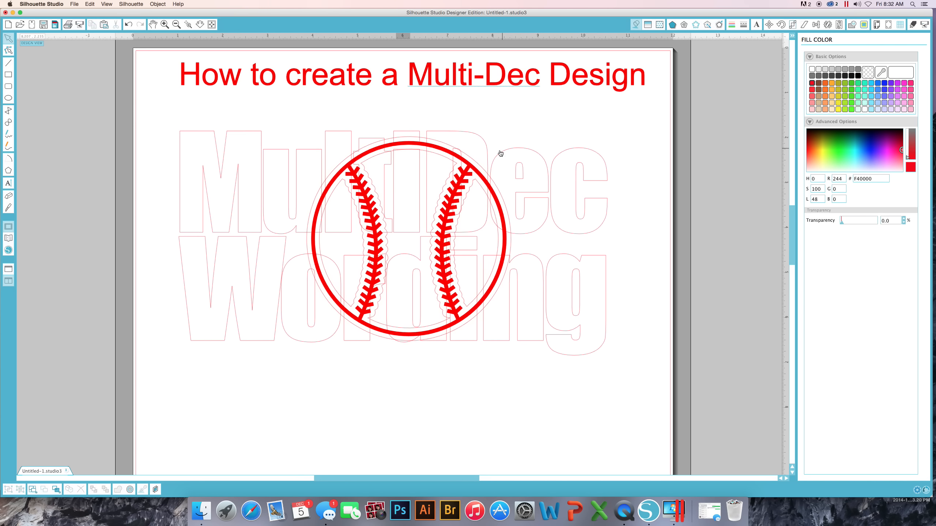
Fill the offset outline around the baseball with bright green.
{"action": "left_click", "coordinate": [424, 140]}
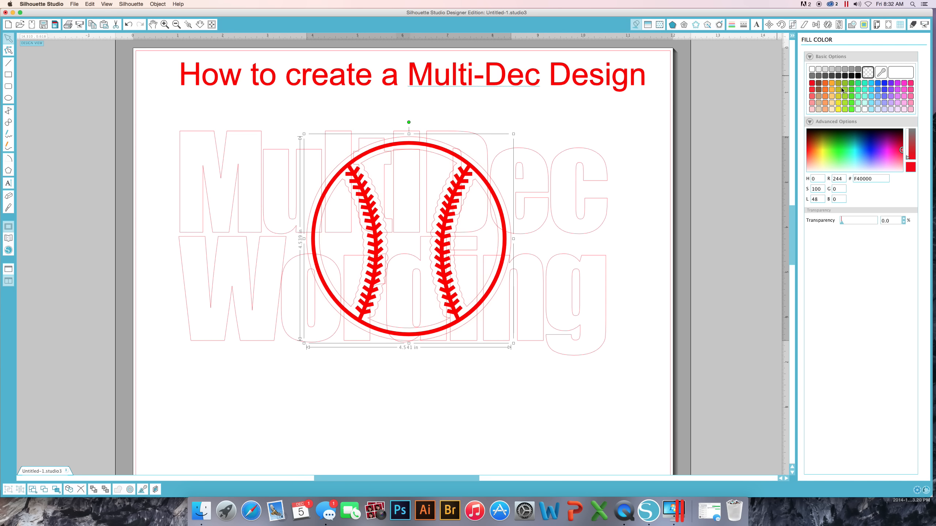
{"action": "left_click", "coordinate": [851, 103]}
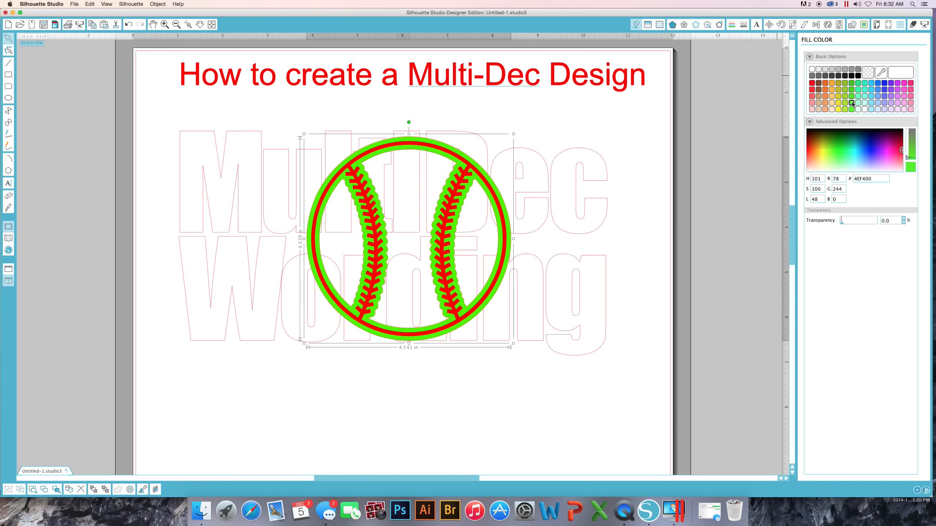
{"action": "left_click", "coordinate": [626, 114]}
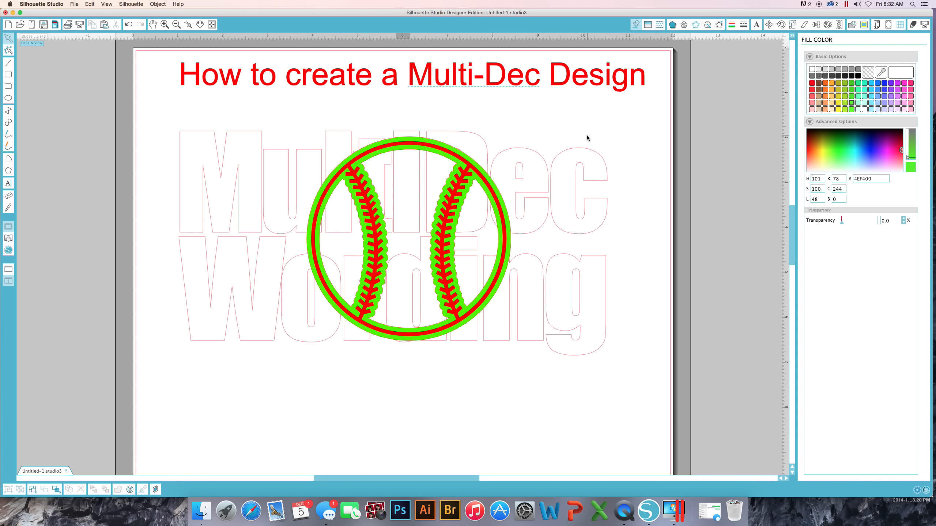
Fill the compound MultiDec Wording shape with blue.
{"action": "left_click", "coordinate": [569, 151]}
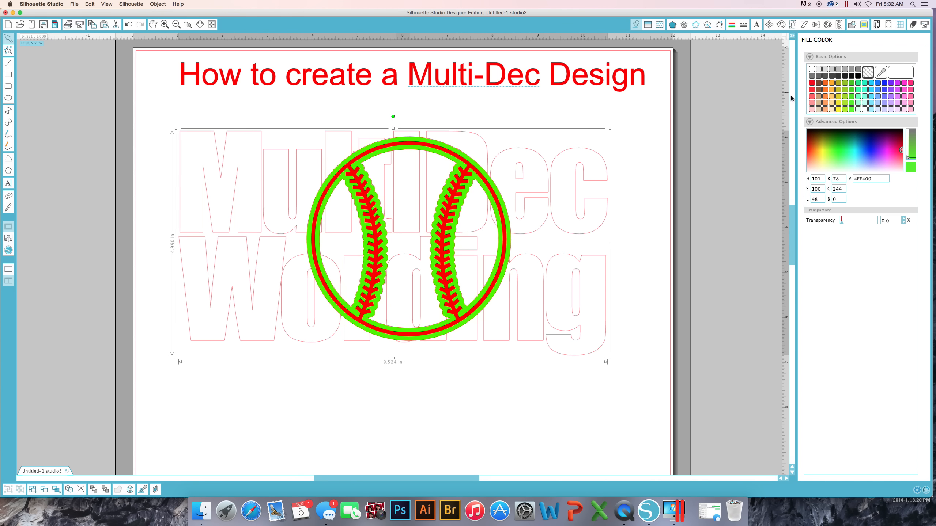
{"action": "left_click", "coordinate": [883, 84]}
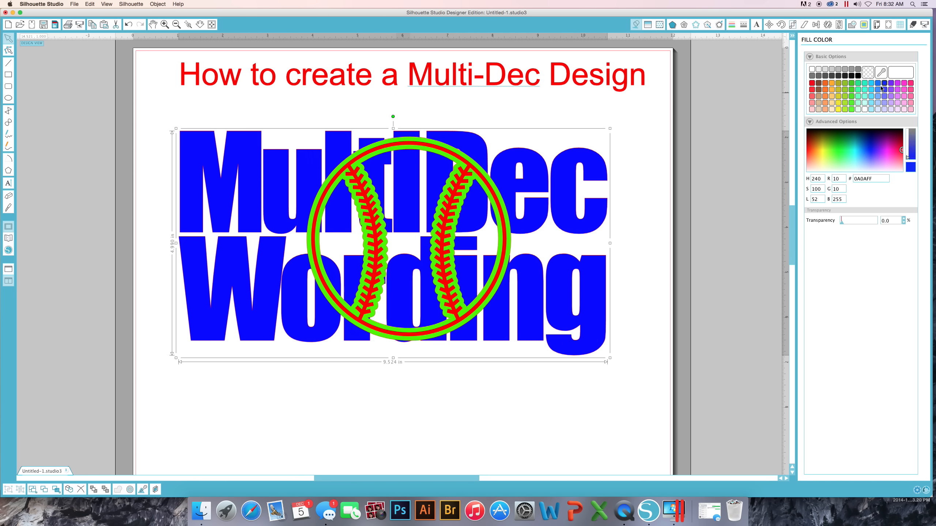
{"action": "left_click", "coordinate": [657, 170]}
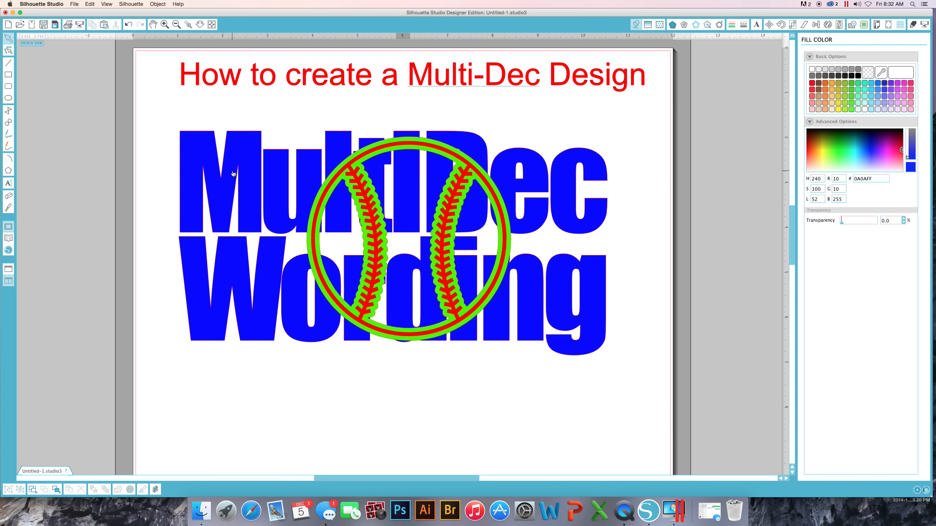
Replicate the blue wording once in the same position, directly on top of the original.
{"action": "left_click", "coordinate": [590, 279]}
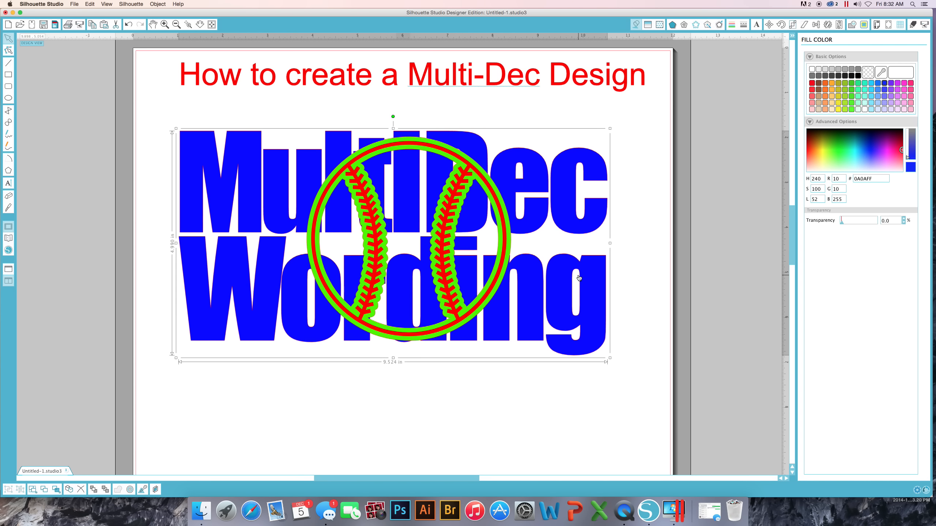
{"action": "left_click", "coordinate": [828, 26]}
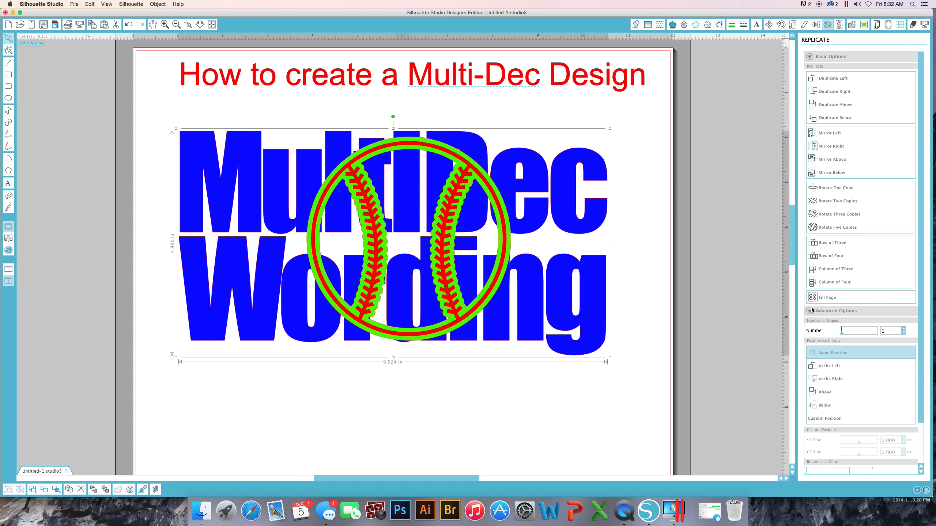
{"action": "left_click", "coordinate": [809, 312]}
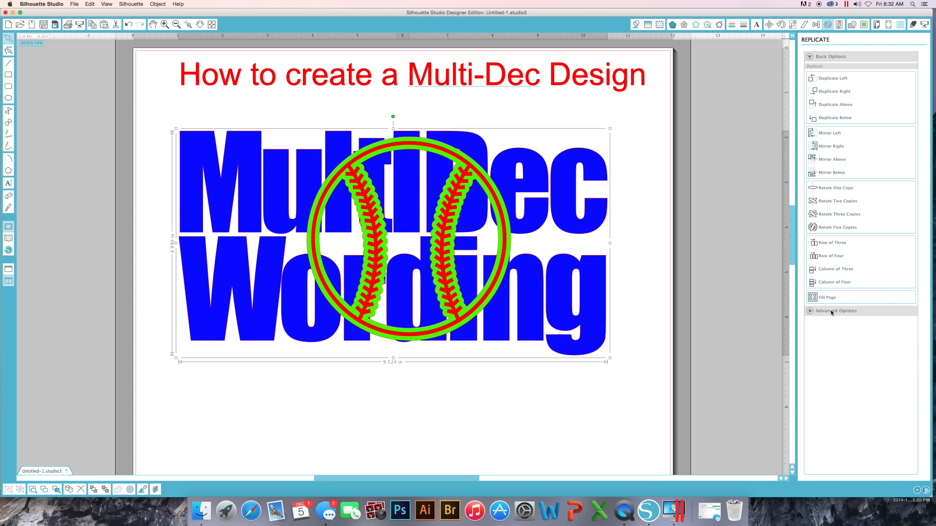
{"action": "left_click", "coordinate": [810, 311]}
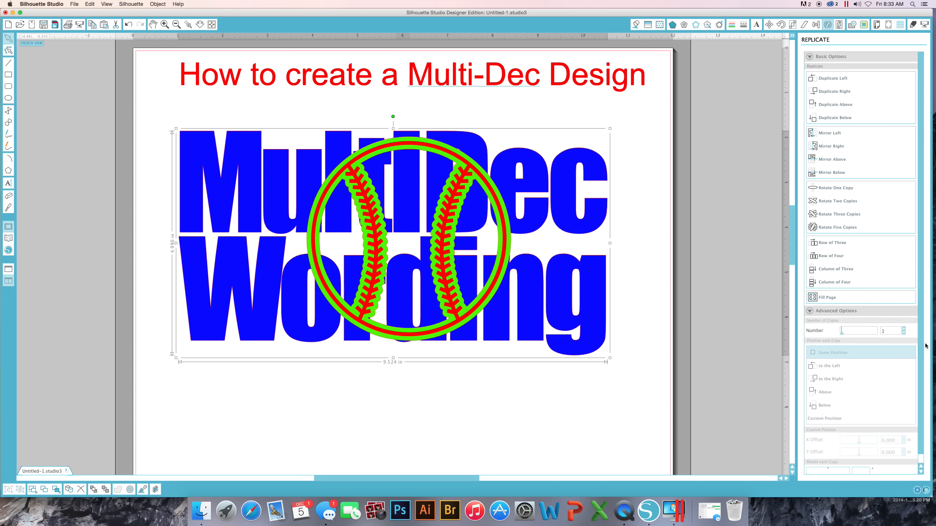
{"action": "scroll", "coordinate": [923, 365], "scroll_direction": "down", "scroll_amount": 3}
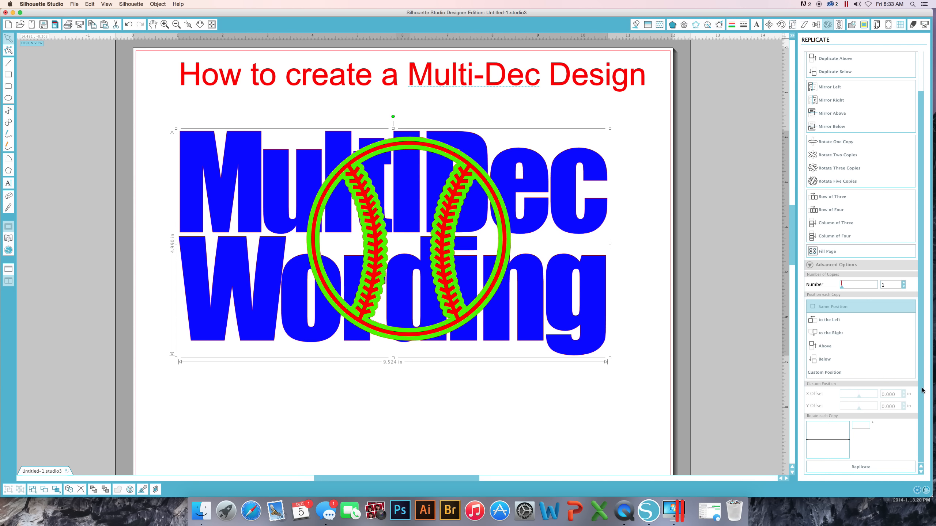
{"action": "left_click", "coordinate": [832, 306]}
{"action": "left_click", "coordinate": [857, 468]}
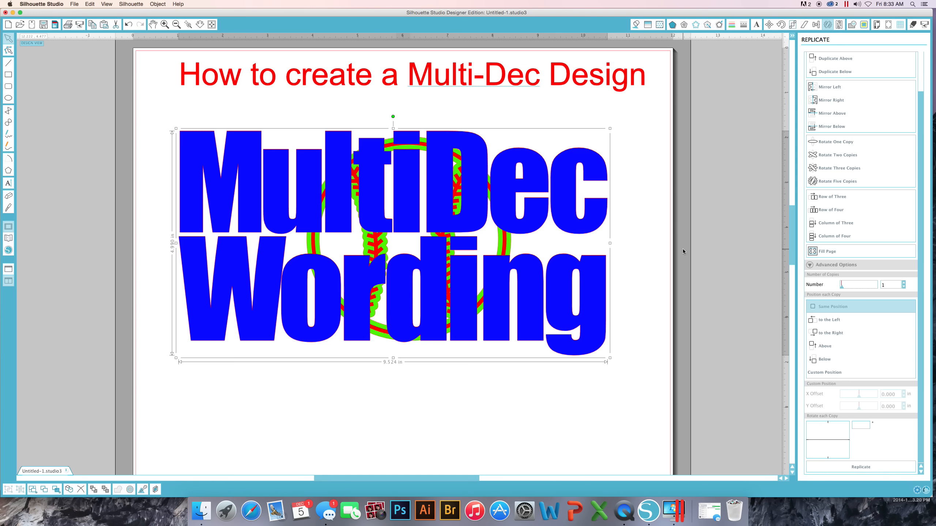
{"action": "left_click_drag", "start_coordinate": [601, 270], "coordinate": [570, 311]}
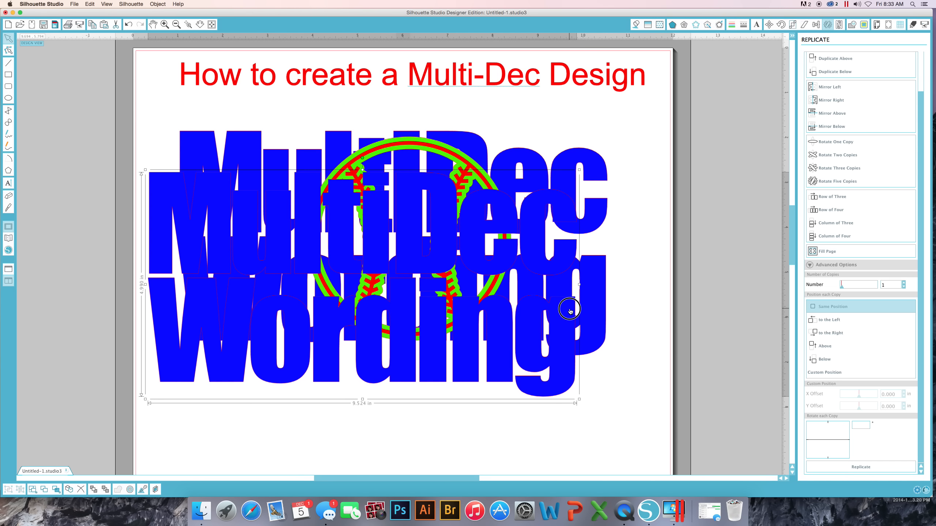
{"action": "key", "text": "super+z"}
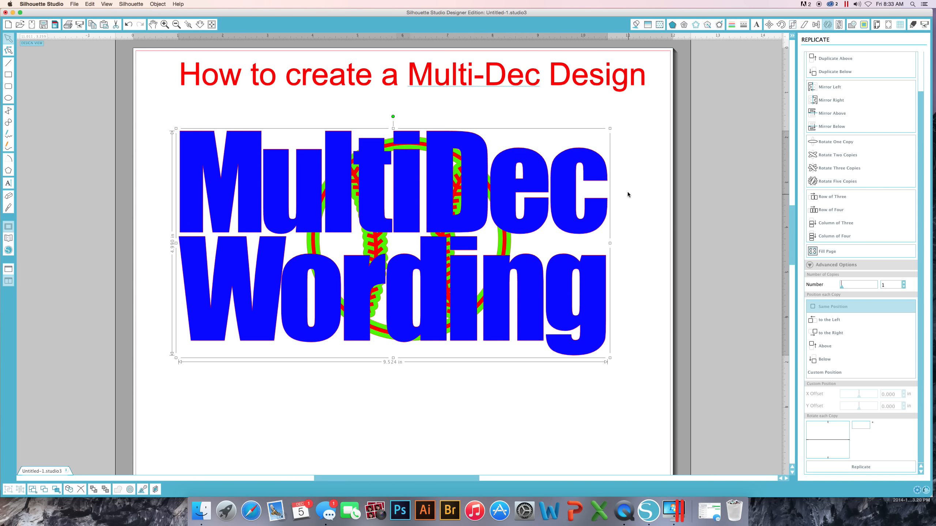
{"action": "left_click", "coordinate": [669, 261]}
Fill the top copy of the wording with pink, keeping it aligned over the blue original.
{"action": "left_click", "coordinate": [602, 279]}
{"action": "left_click", "coordinate": [637, 25]}
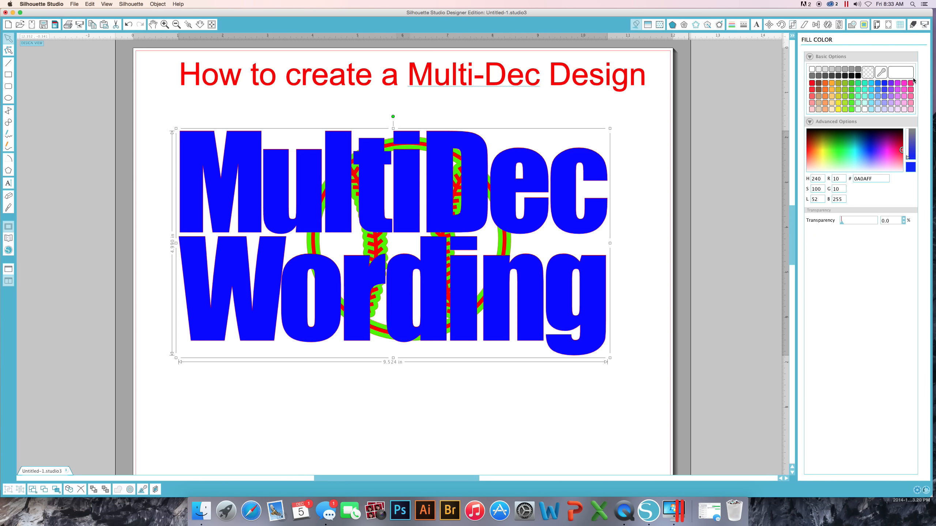
{"action": "left_click", "coordinate": [910, 96]}
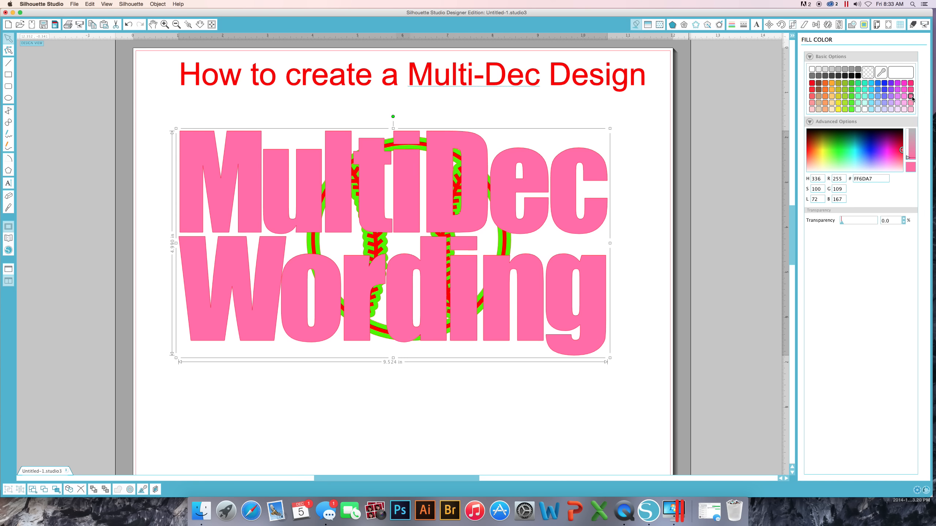
{"action": "left_click_drag", "start_coordinate": [596, 160], "coordinate": [590, 190]}
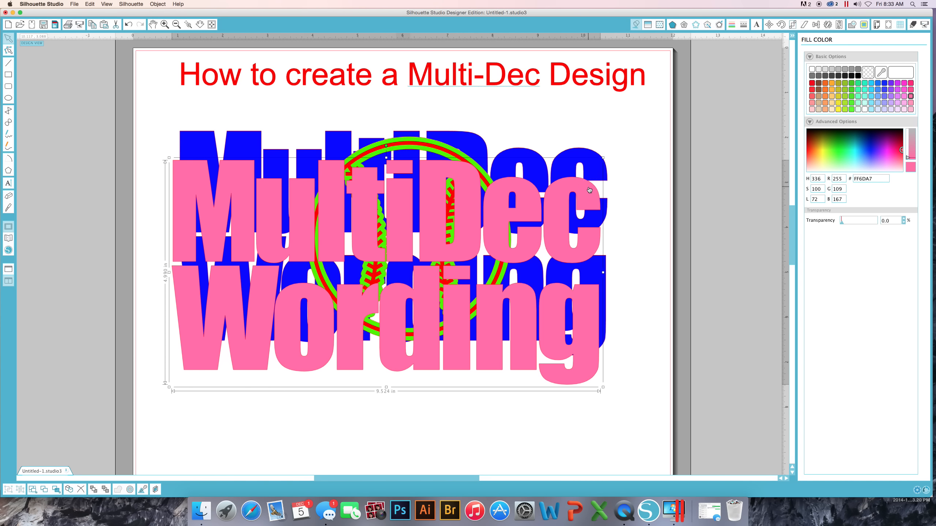
{"action": "key", "text": "super+z"}
{"action": "left_click", "coordinate": [645, 116]}
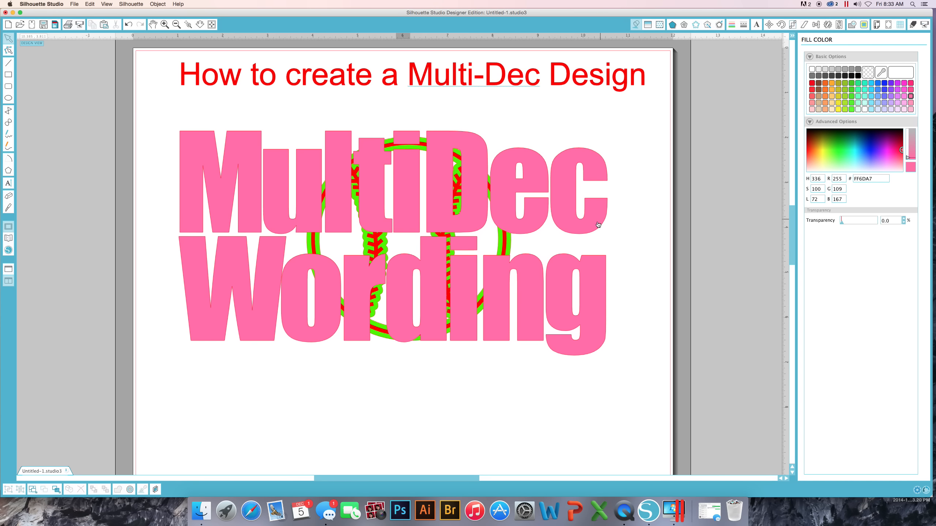
Crop the pink wording copy together with the red baseball so only their overlapping parts are kept.
{"action": "left_click", "coordinate": [532, 270]}
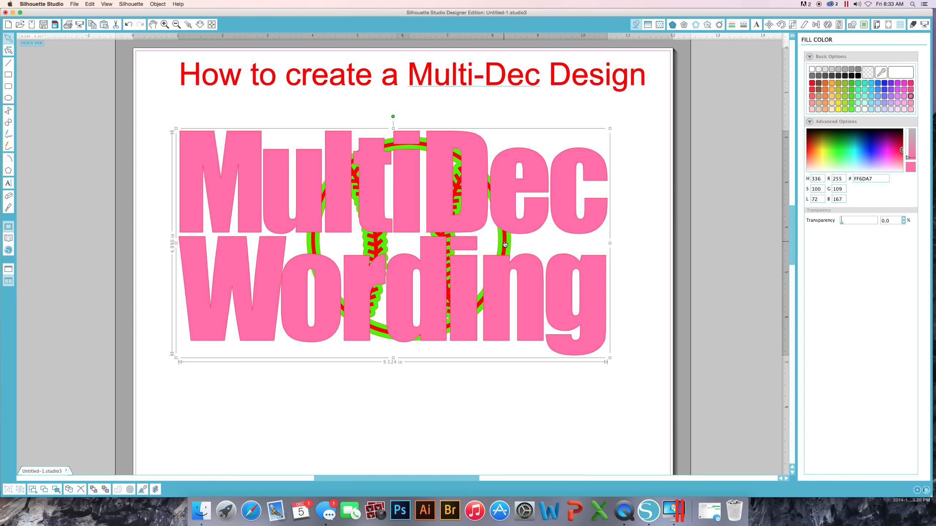
{"action": "left_click", "coordinate": [506, 243]}
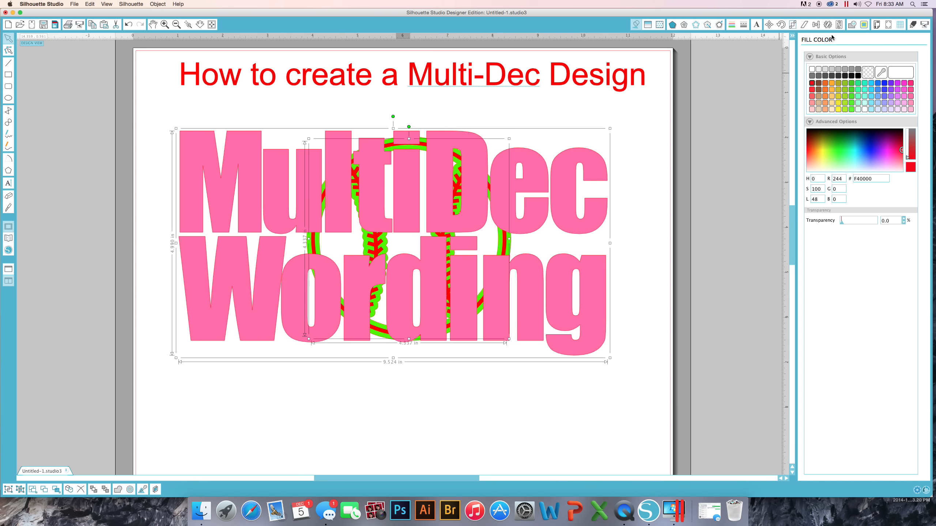
{"action": "left_click", "coordinate": [854, 26]}
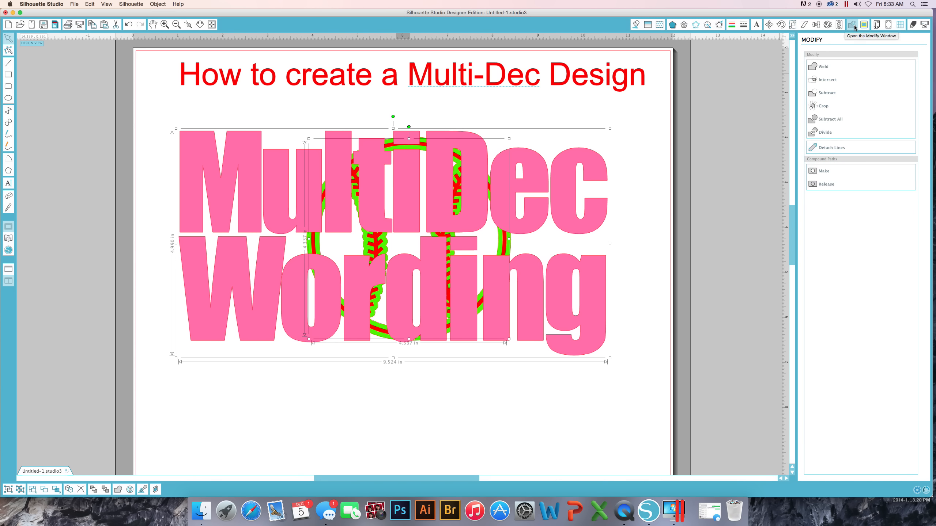
{"action": "left_click", "coordinate": [819, 107]}
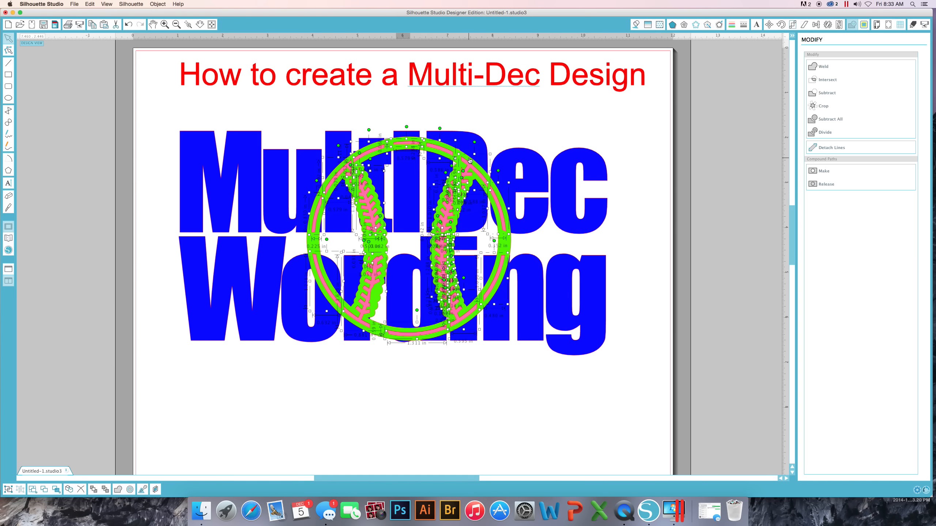
{"action": "left_click", "coordinate": [629, 205]}
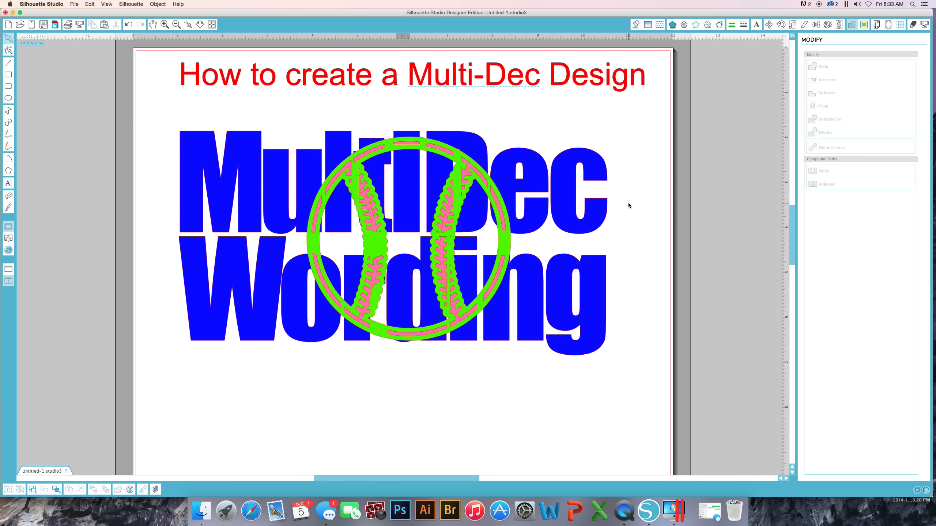
Subtract the green baseball offset from the blue wording, cutting its outline out of the letters.
{"action": "left_click", "coordinate": [568, 170]}
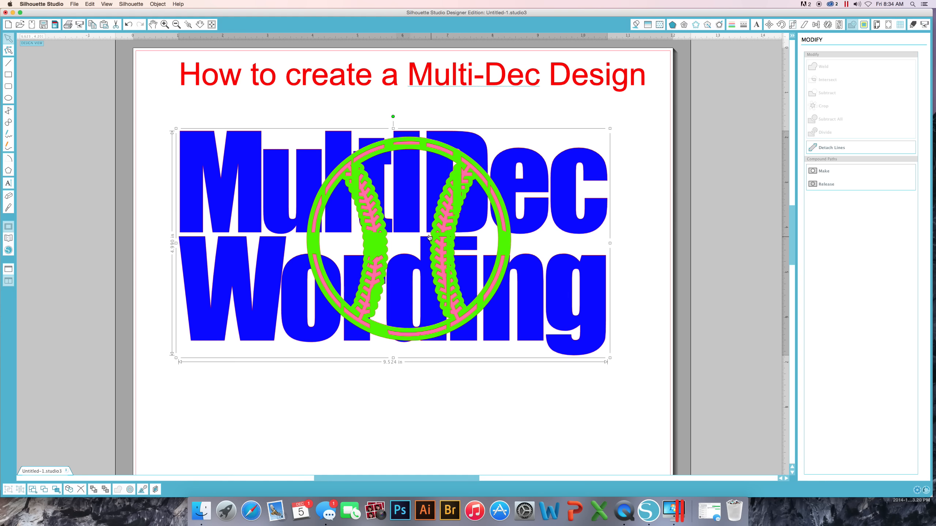
{"action": "left_click", "coordinate": [512, 243], "text": "shift"}
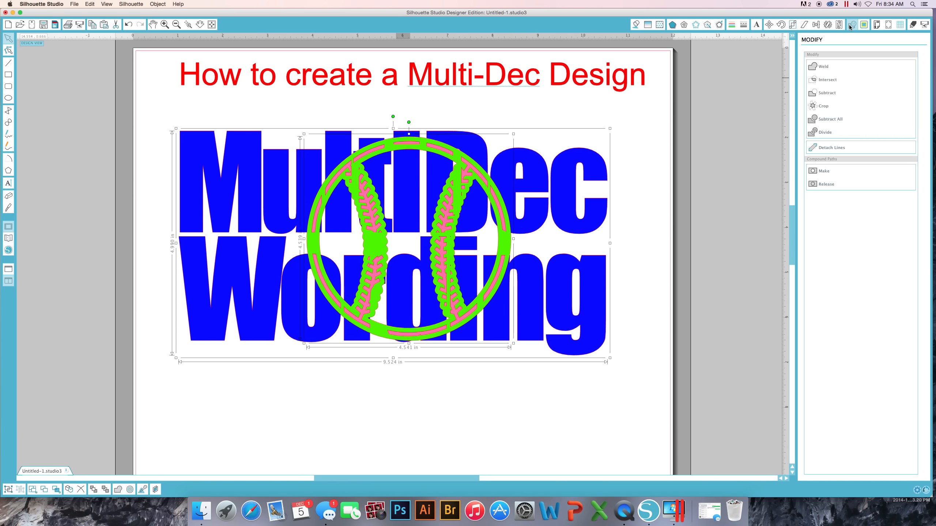
{"action": "left_click", "coordinate": [817, 92]}
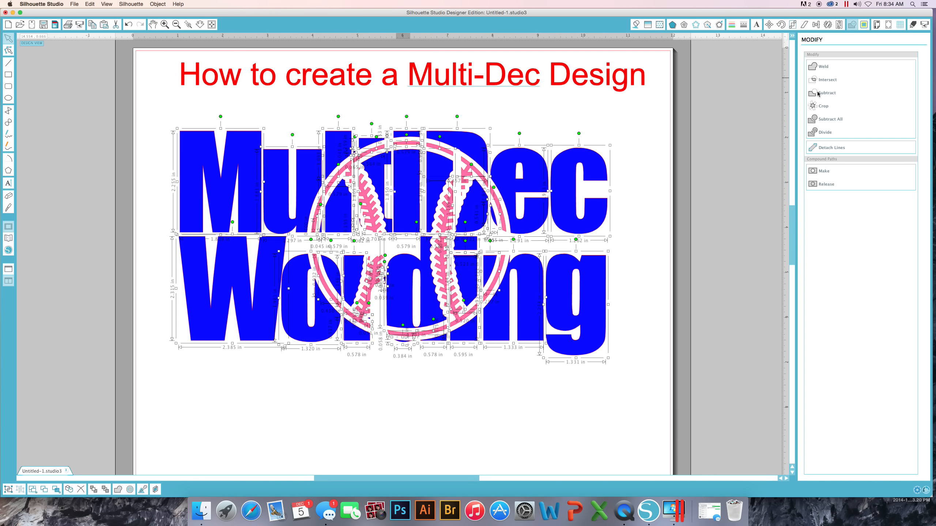
{"action": "left_click", "coordinate": [645, 174]}
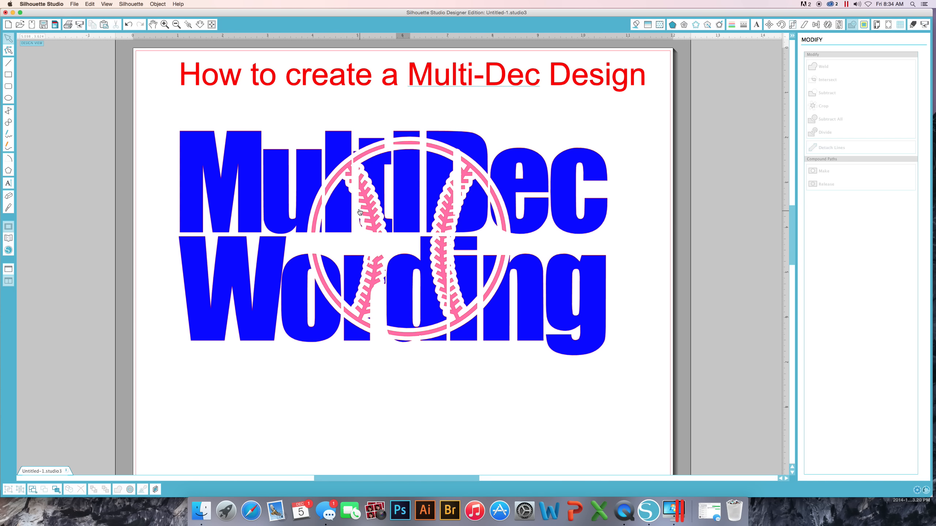
Fill all pink baseball pieces, selected by fill colour, with red F40000 and change them back to pink FF4891.
{"action": "left_click", "coordinate": [56, 489]}
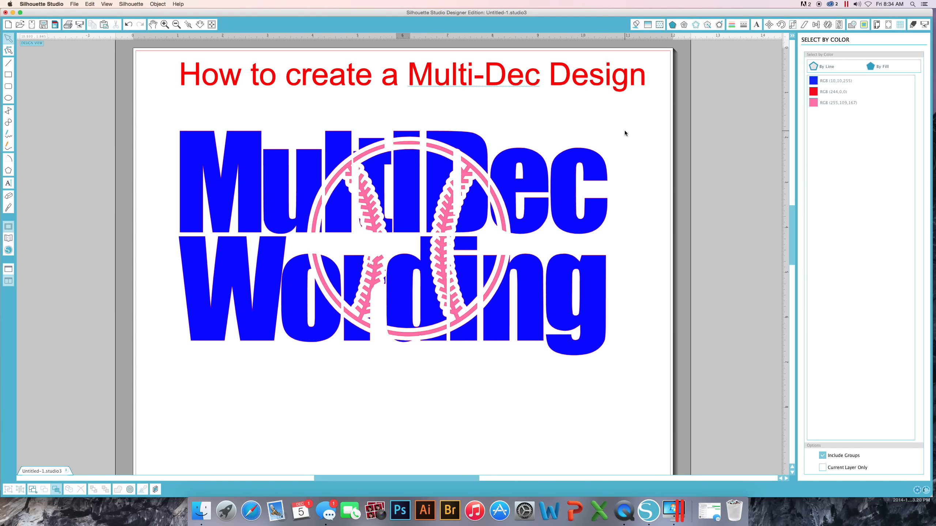
{"action": "mouse_move", "coordinate": [576, 159]}
{"action": "left_mouse_down"}
{"action": "mouse_move", "coordinate": [610, 140]}
{"action": "mouse_move", "coordinate": [538, 232]}
{"action": "mouse_move", "coordinate": [591, 182]}
{"action": "mouse_move", "coordinate": [596, 138]}
{"action": "mouse_move", "coordinate": [596, 181]}
{"action": "mouse_move", "coordinate": [583, 157]}
{"action": "mouse_move", "coordinate": [580, 173]}
{"action": "left_mouse_up"}
{"action": "left_click", "coordinate": [55, 490]}
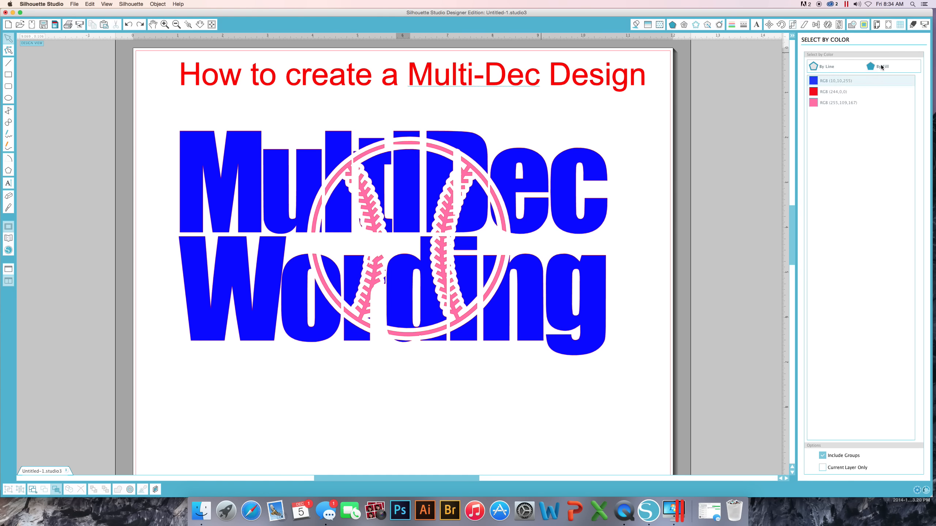
{"action": "left_click", "coordinate": [822, 68]}
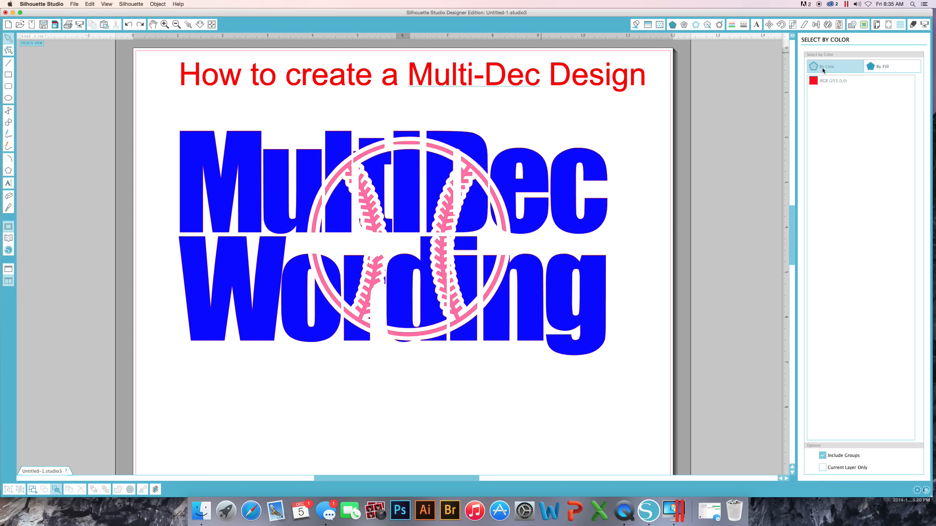
{"action": "left_click", "coordinate": [880, 68]}
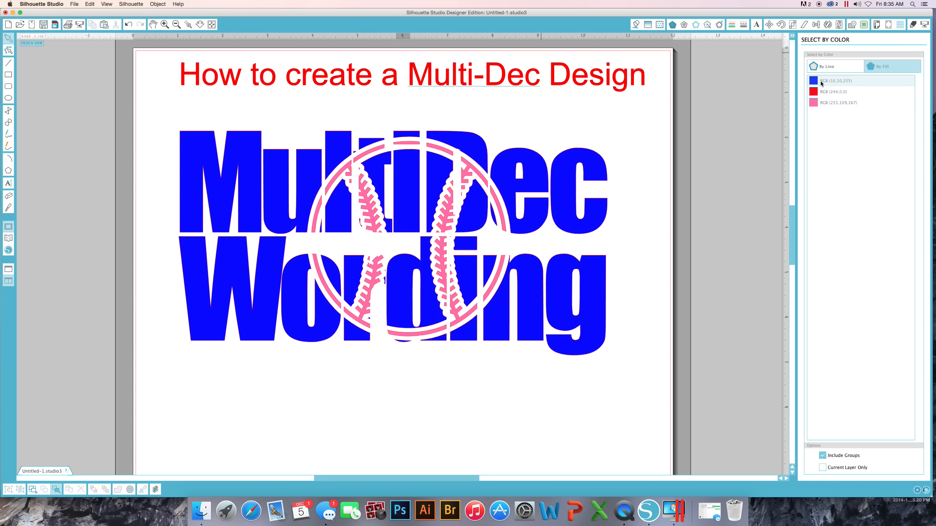
{"action": "left_click", "coordinate": [824, 103]}
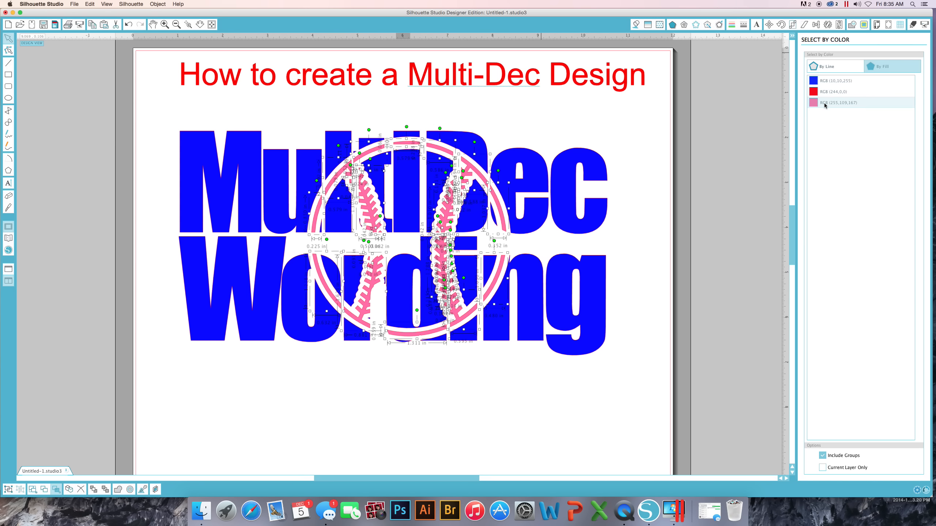
{"action": "left_click", "coordinate": [636, 24]}
{"action": "left_click", "coordinate": [812, 83]}
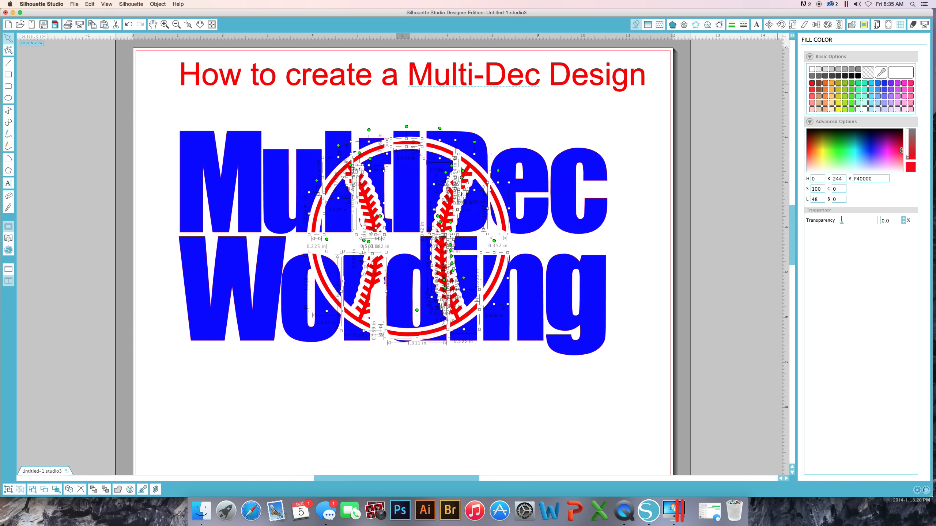
{"action": "left_click", "coordinate": [911, 90]}
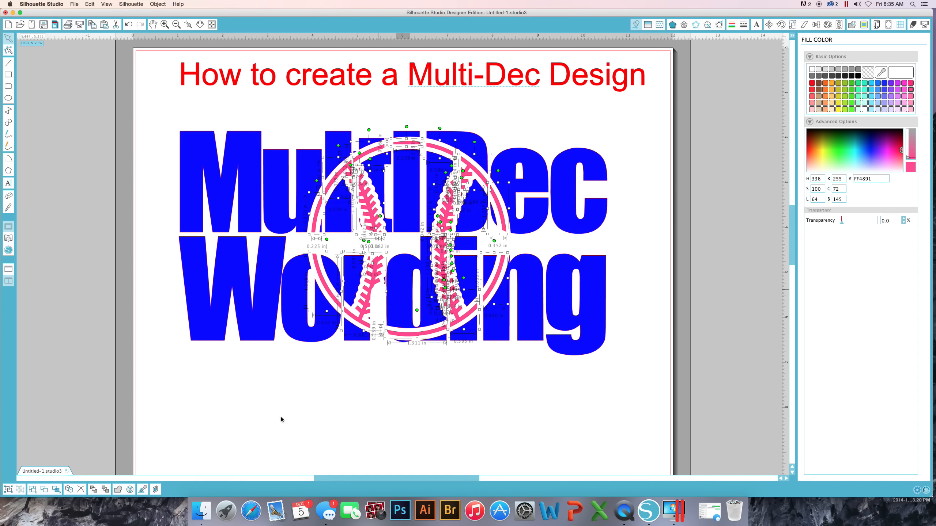
Select the title text by its red fill colour and fill it with light blue 00CBFF.
{"action": "left_click", "coordinate": [56, 490]}
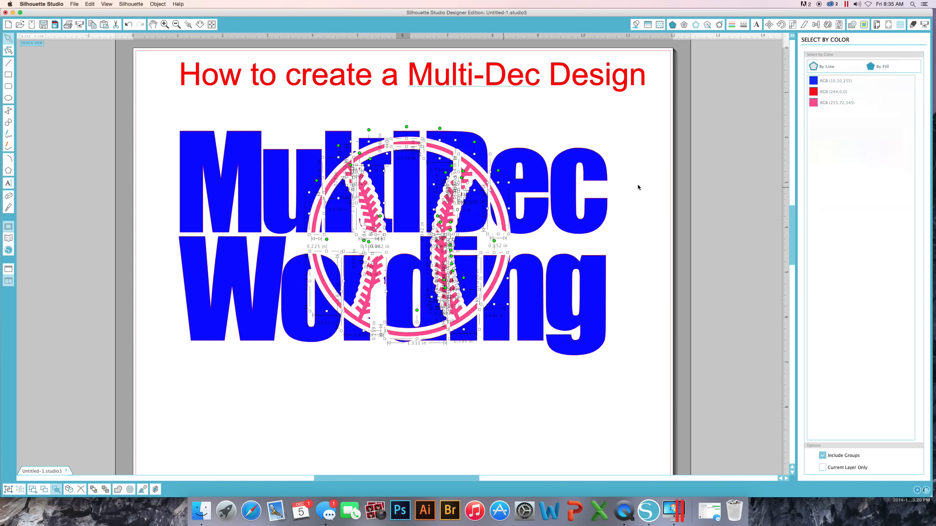
{"action": "left_click", "coordinate": [828, 93]}
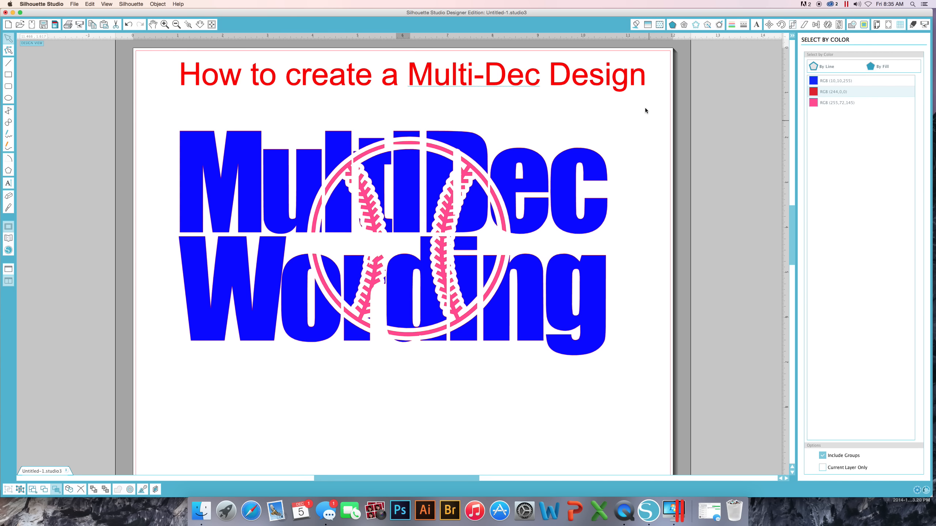
{"action": "left_click", "coordinate": [636, 25]}
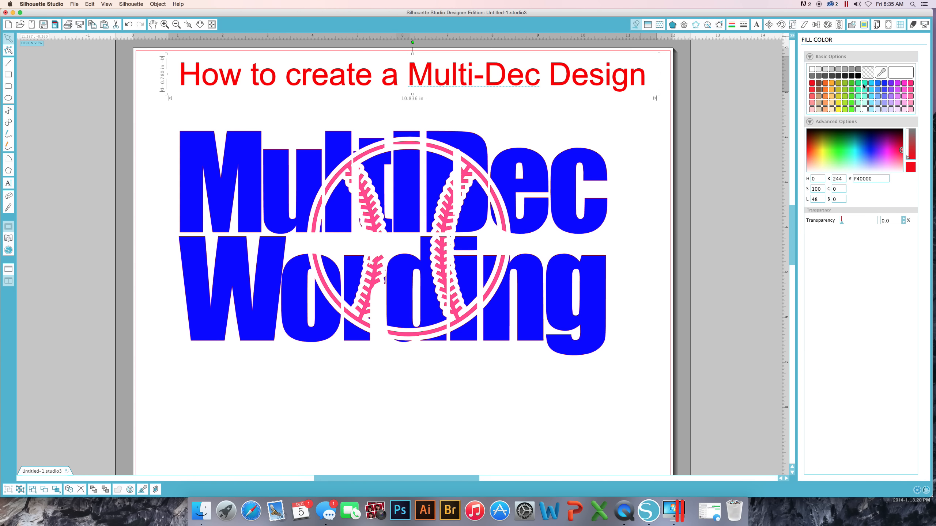
{"action": "left_click", "coordinate": [871, 83]}
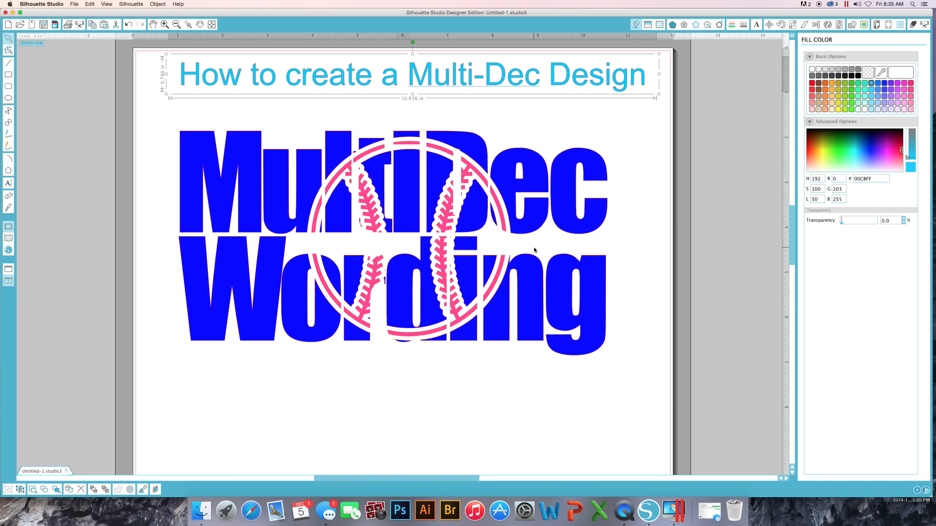
Select all pink-filled baseball pieces by fill colour and fill them with red F40000.
{"action": "left_click", "coordinate": [57, 489]}
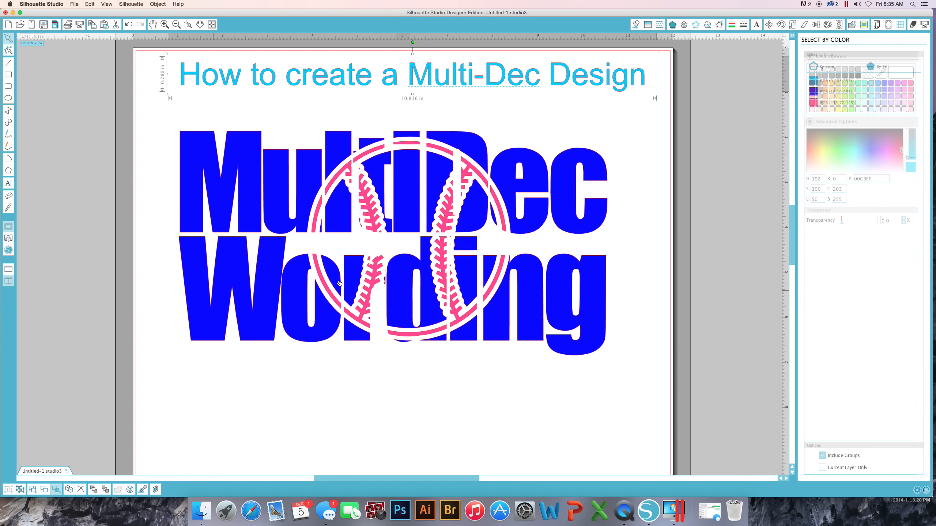
{"action": "left_click", "coordinate": [873, 70]}
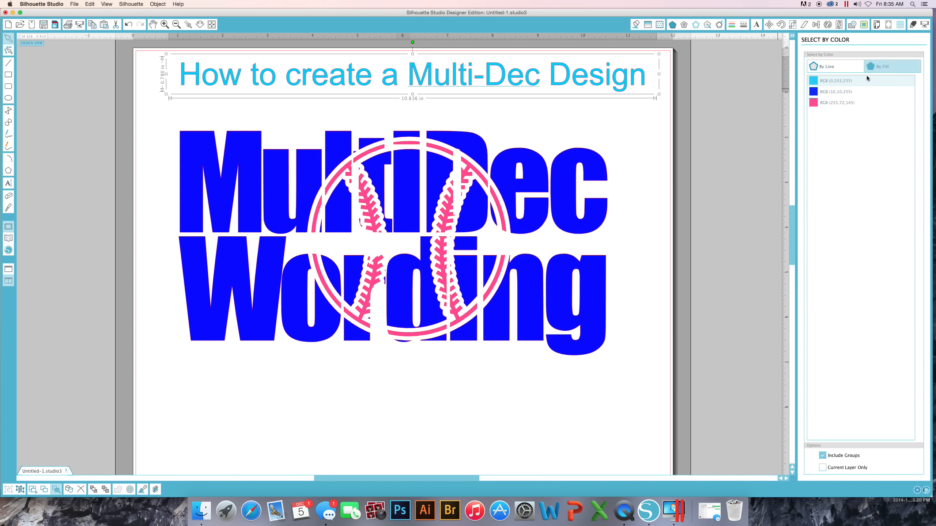
{"action": "left_click", "coordinate": [825, 104]}
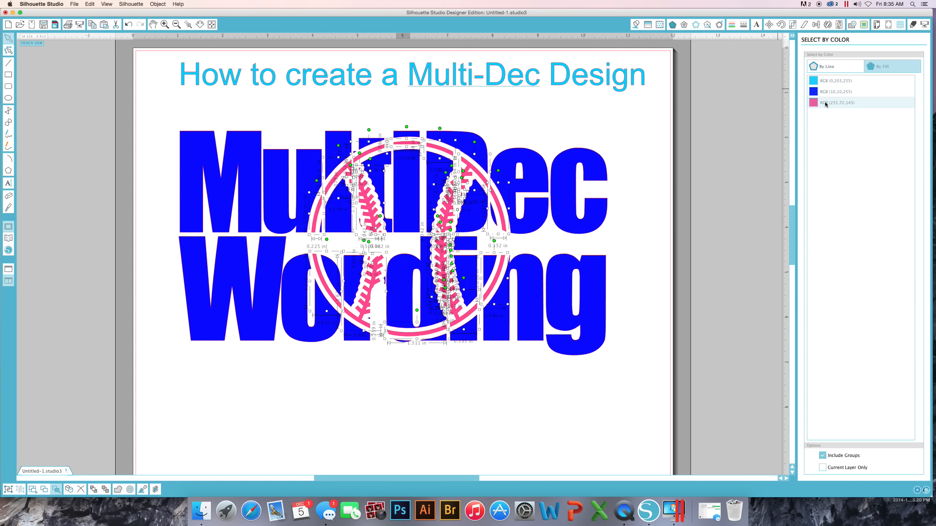
{"action": "left_click", "coordinate": [637, 24]}
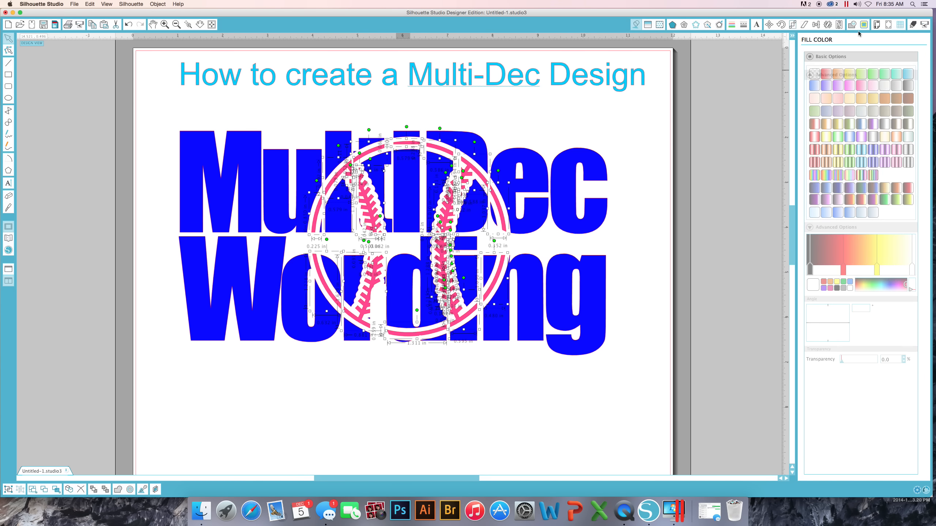
{"action": "left_click", "coordinate": [811, 83]}
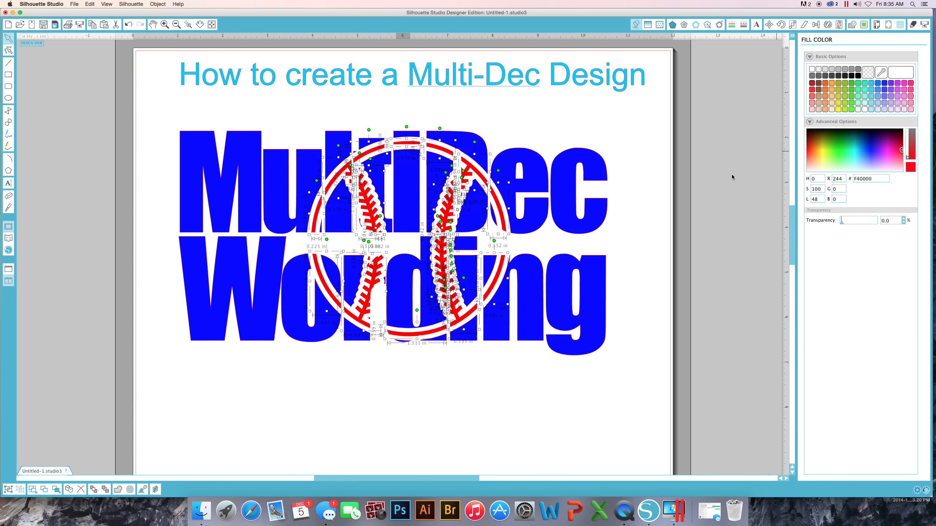
{"action": "left_click", "coordinate": [630, 141]}
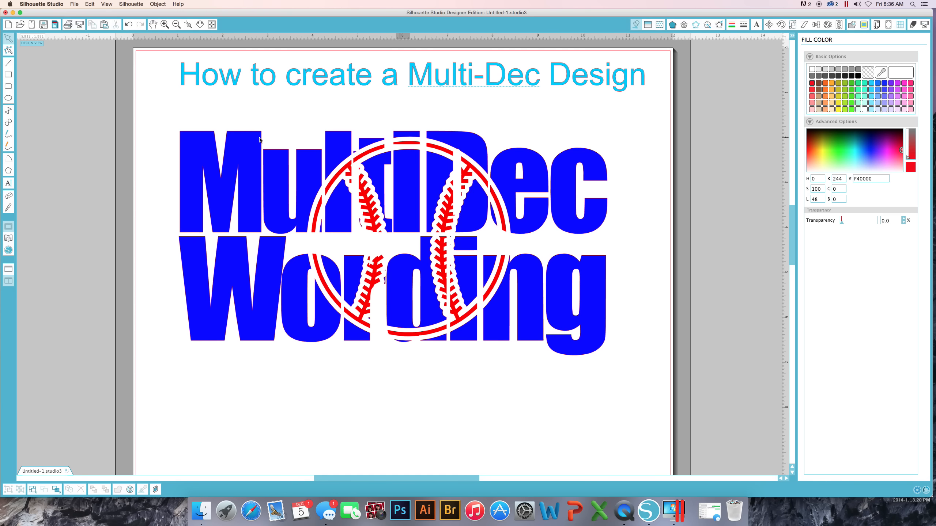
Draw a rectangle about 10.8 in wide around the whole wording and baseball design and fill it with black.
{"action": "left_click", "coordinate": [8, 75]}
{"action": "left_click_drag", "start_coordinate": [157, 106], "coordinate": [643, 374]}
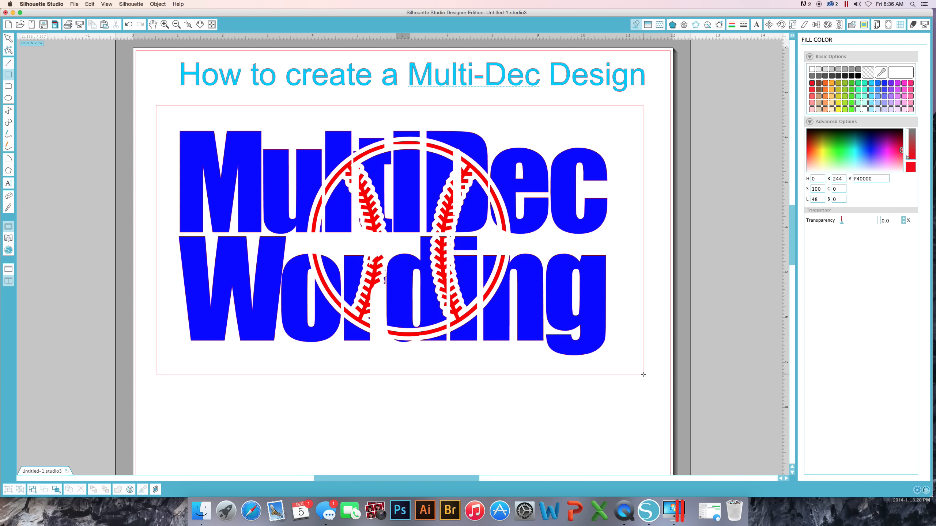
{"action": "left_click", "coordinate": [9, 38]}
{"action": "left_click", "coordinate": [628, 106]}
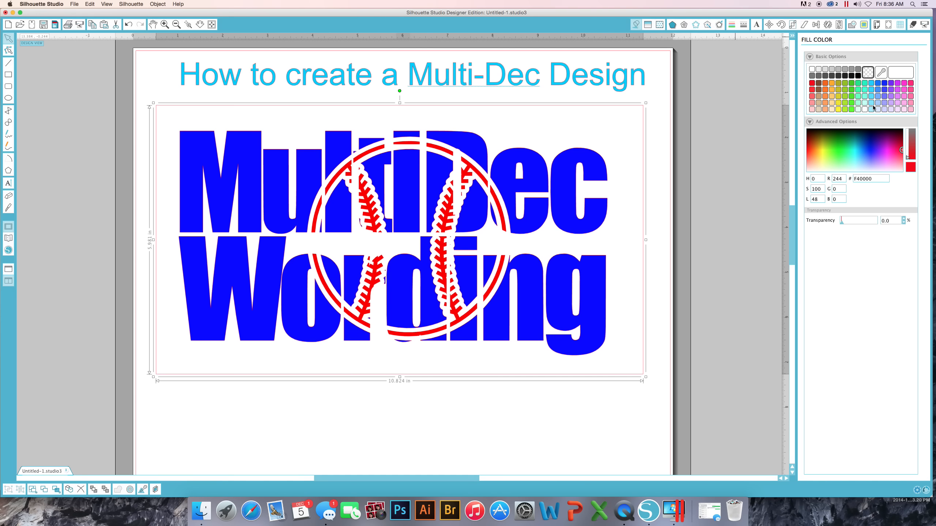
{"action": "left_click", "coordinate": [858, 76]}
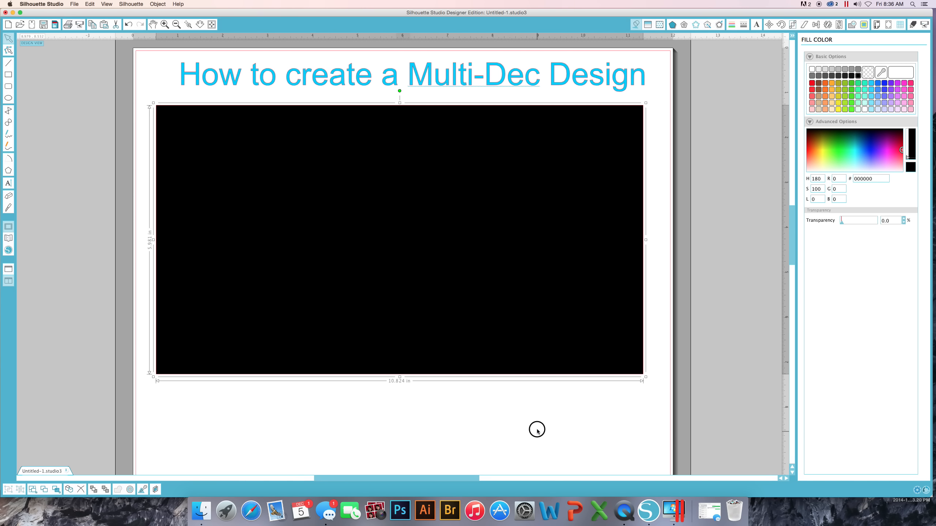
Send the black rectangle to the back, behind the wording and baseball, and deselect it.
{"action": "right_click", "coordinate": [553, 325]}
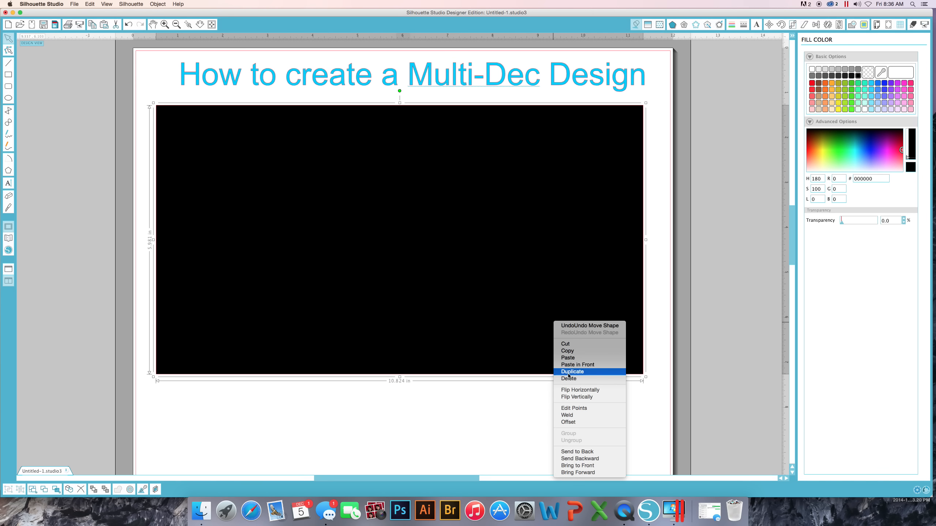
{"action": "left_click", "coordinate": [582, 449]}
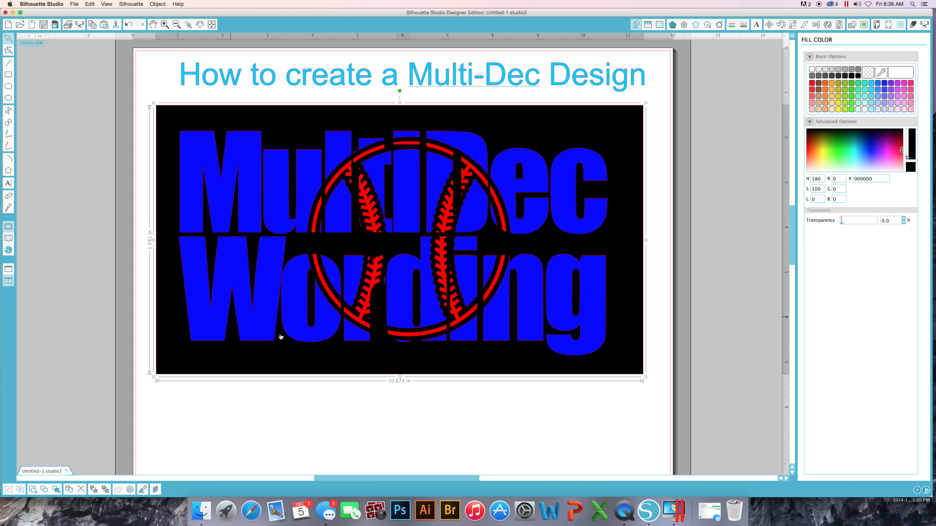
{"action": "left_click", "coordinate": [512, 395]}
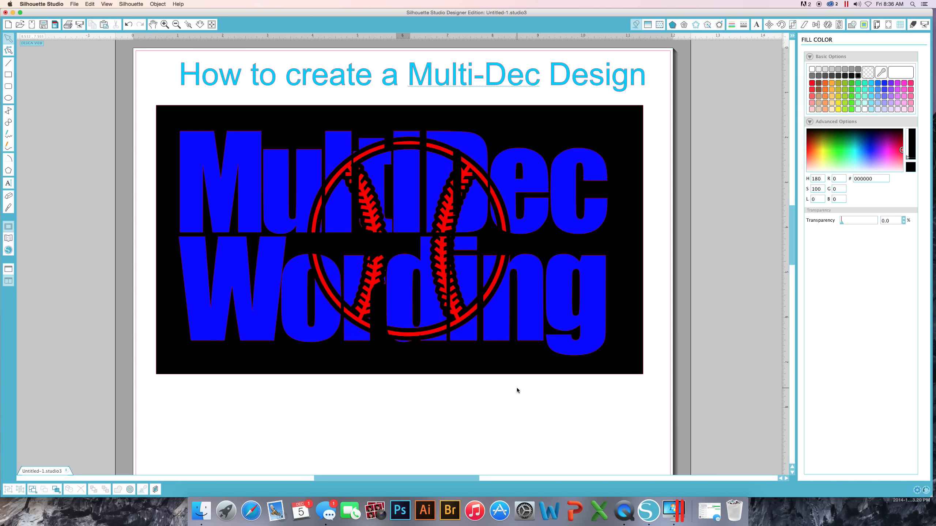
{"action": "left_click", "coordinate": [8, 38]}
Set the cut mode to Advanced and organise the cut order by fill colour.
{"action": "left_click", "coordinate": [912, 25]}
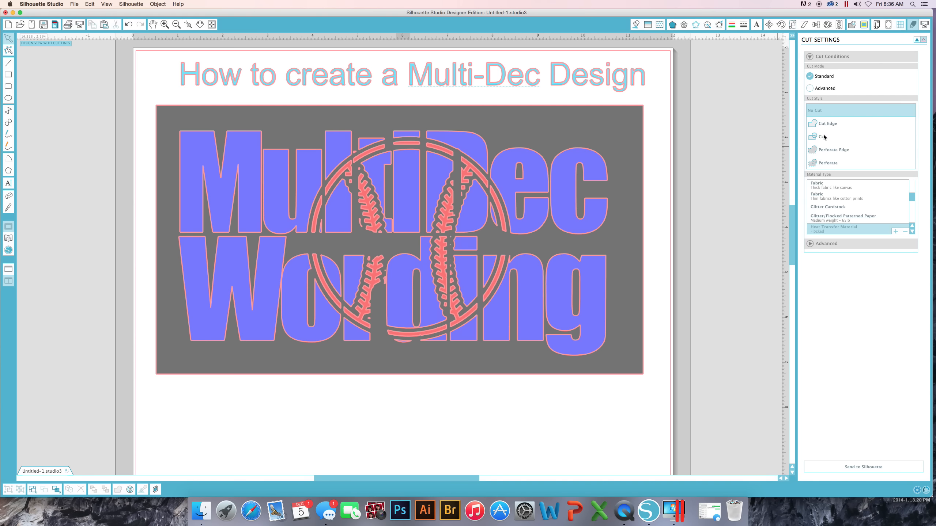
{"action": "left_click", "coordinate": [810, 89]}
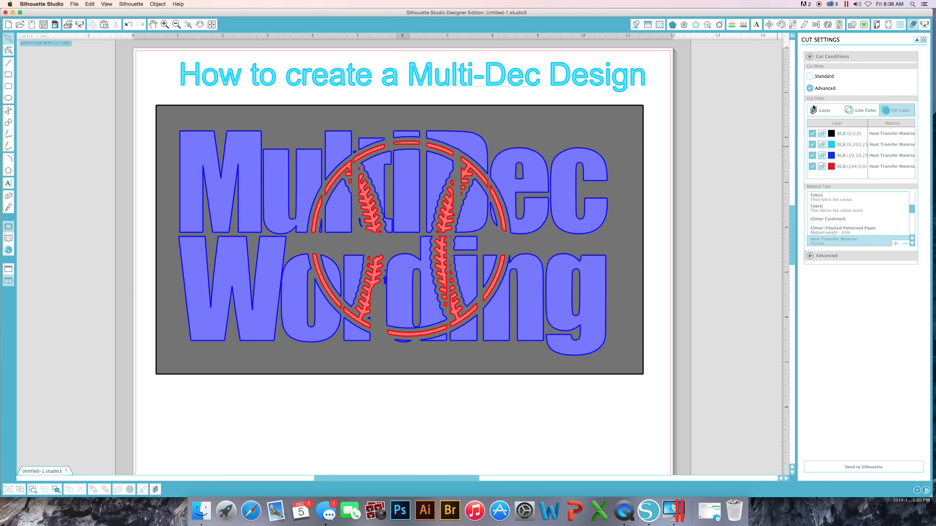
{"action": "left_click", "coordinate": [815, 111]}
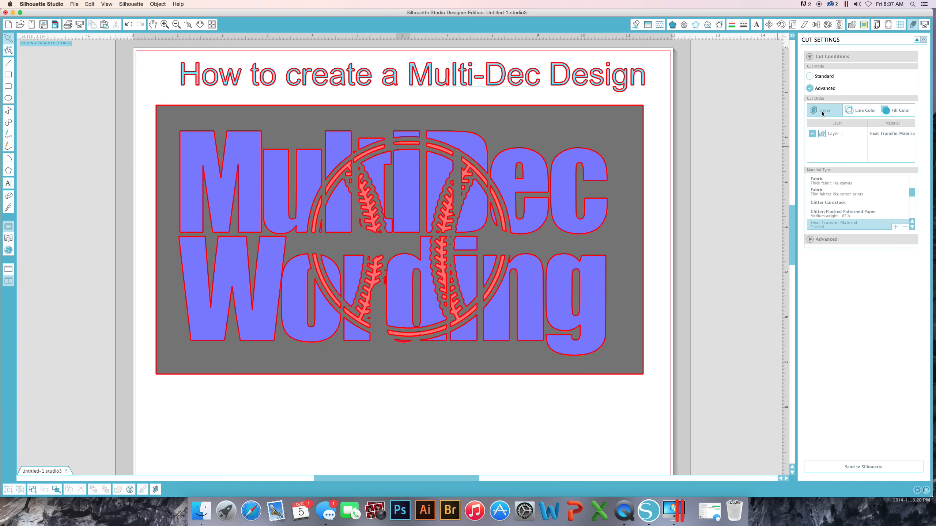
{"action": "left_click", "coordinate": [892, 111]}
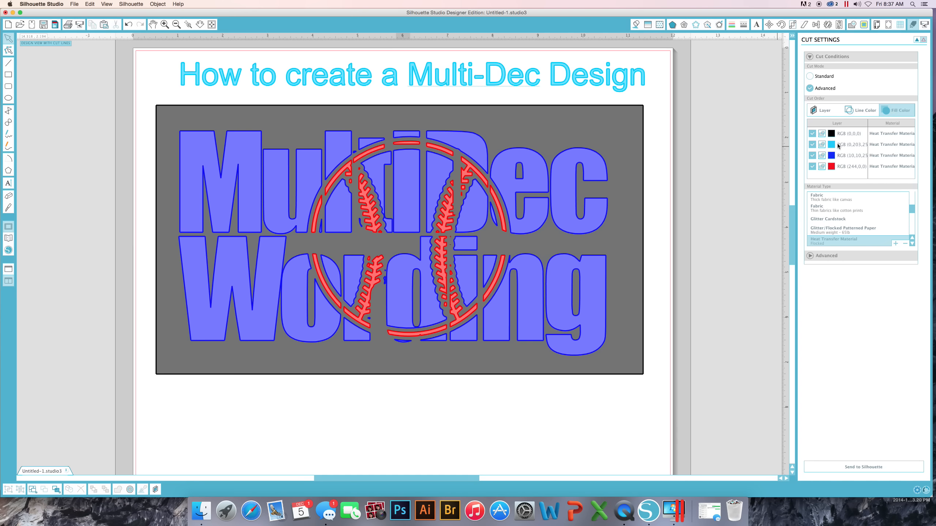
Turn off cutting for the light blue, black and red fill colours so only the blue wording is cut.
{"action": "left_click", "coordinate": [812, 144]}
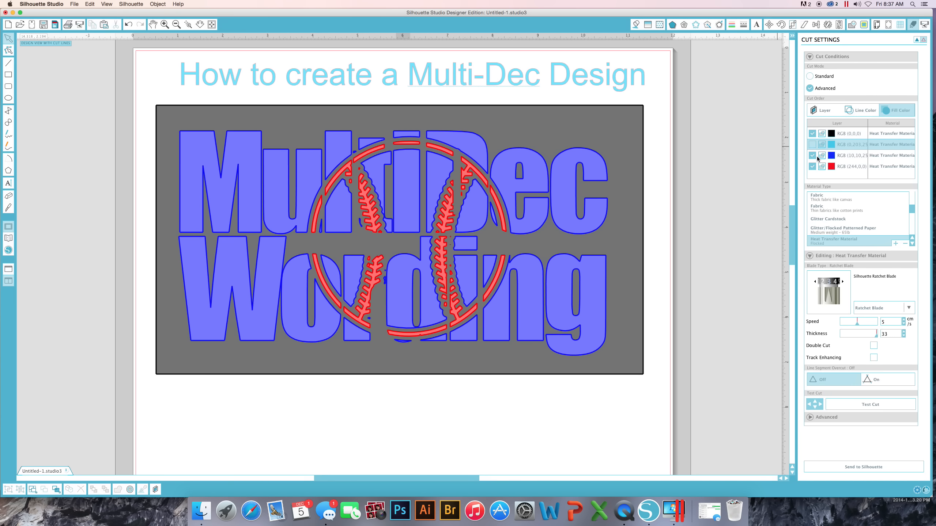
{"action": "left_click", "coordinate": [810, 133]}
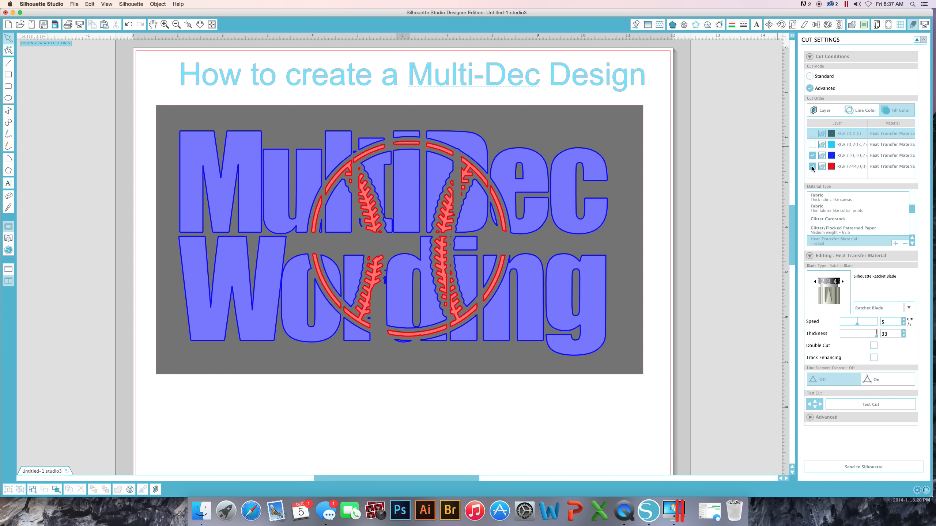
{"action": "left_click", "coordinate": [811, 166]}
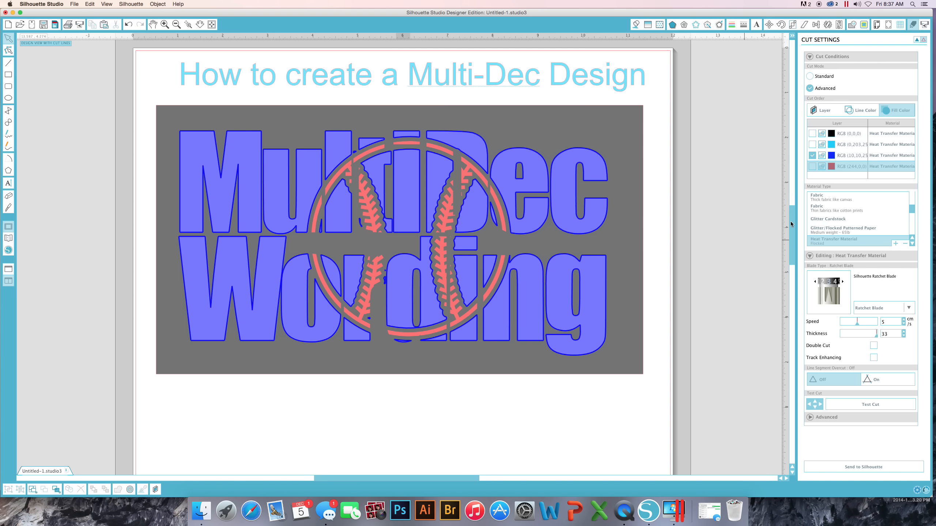
Turn off cutting for the blue fill colour and enable it for the red baseball pieces.
{"action": "left_click", "coordinate": [883, 155]}
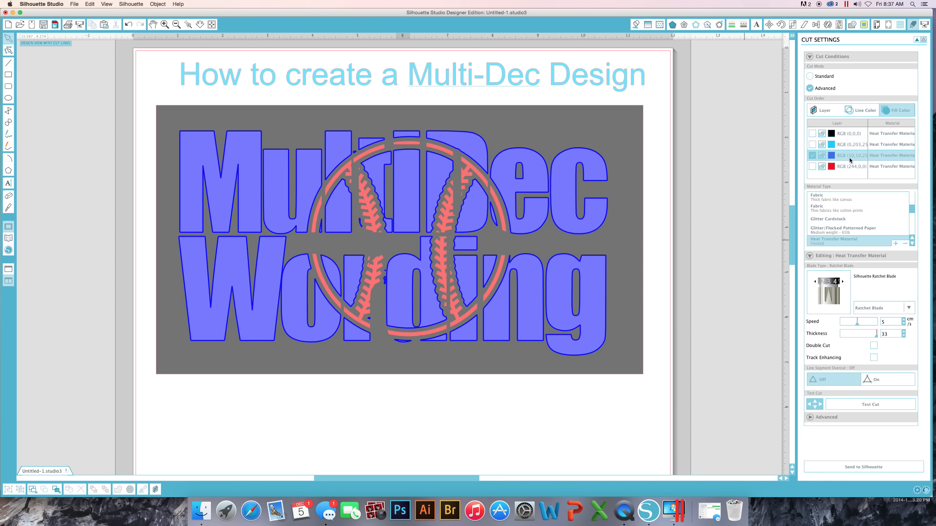
{"action": "left_click", "coordinate": [812, 155]}
{"action": "left_click", "coordinate": [812, 166]}
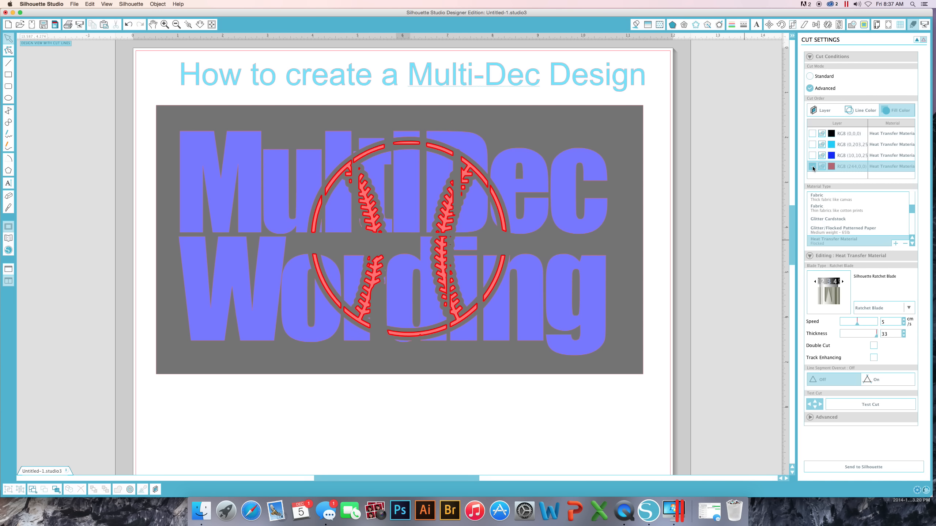